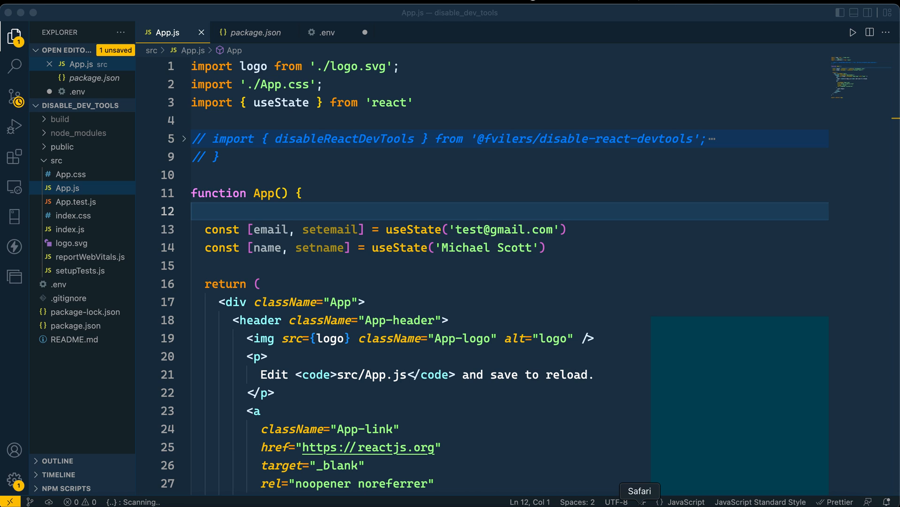
- Switch to Chrome and bring up the Medium article listing sites built with ReactJS
click(639, 500)
click(699, 501)
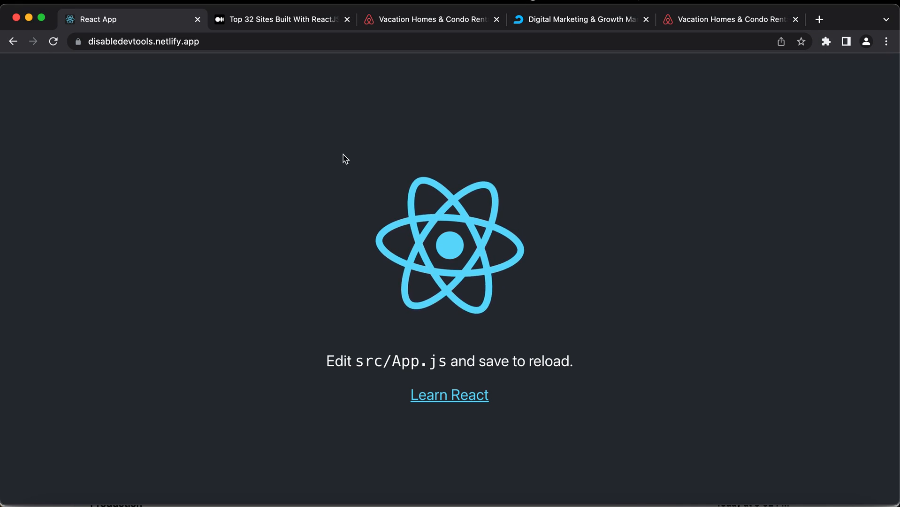
click(272, 19)
scroll(325, 201, up, 10)
scroll(326, 200, up, 10)
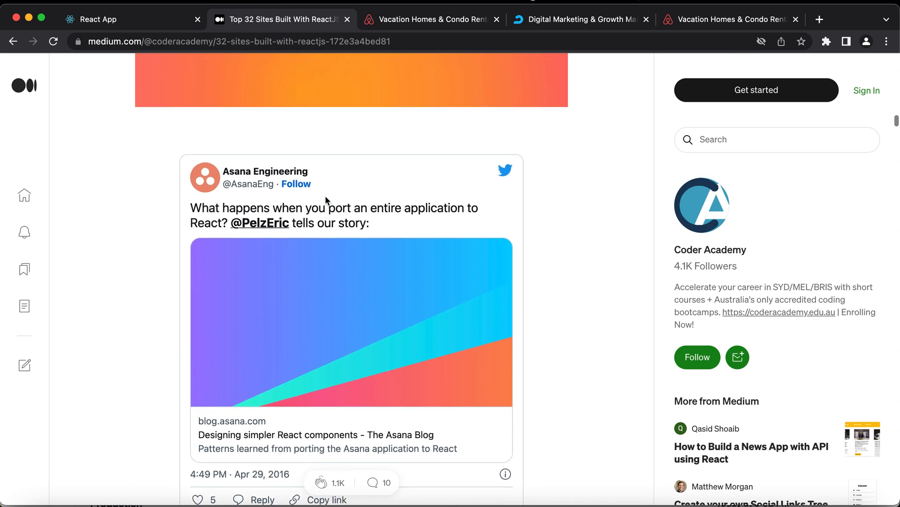
scroll(326, 201, up, 10)
scroll(325, 201, up, 10)
scroll(326, 201, up, 10)
scroll(325, 201, up, 10)
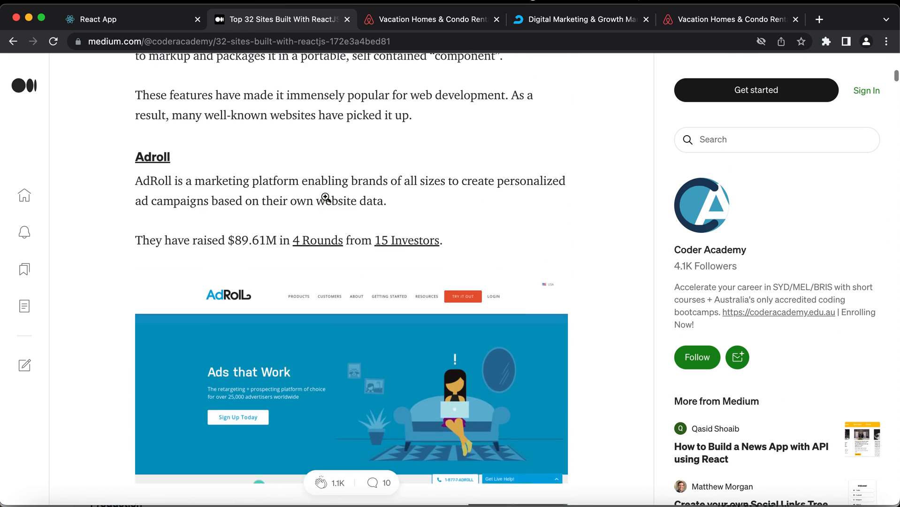
scroll(325, 201, up, 10)
scroll(326, 197, down, 2)
scroll(325, 197, down, 5)
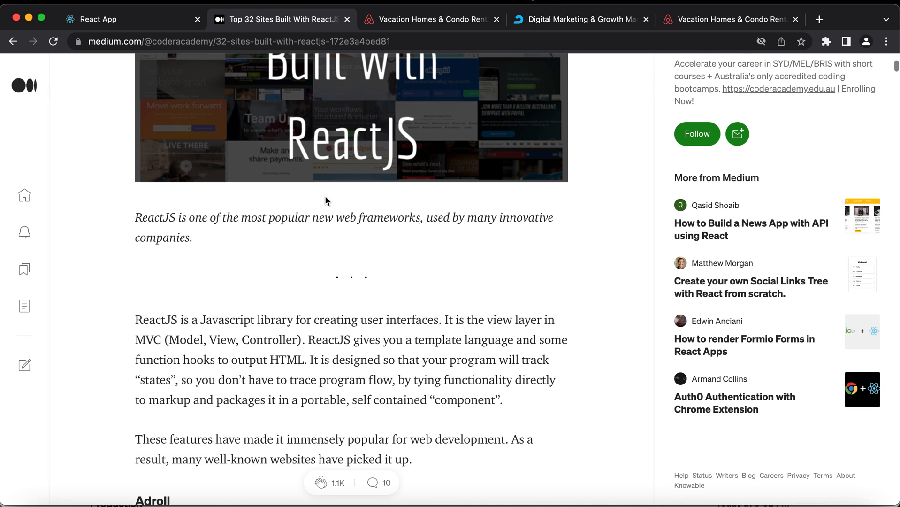
scroll(326, 201, down, 3)
scroll(326, 201, down, 5)
scroll(325, 200, down, 2)
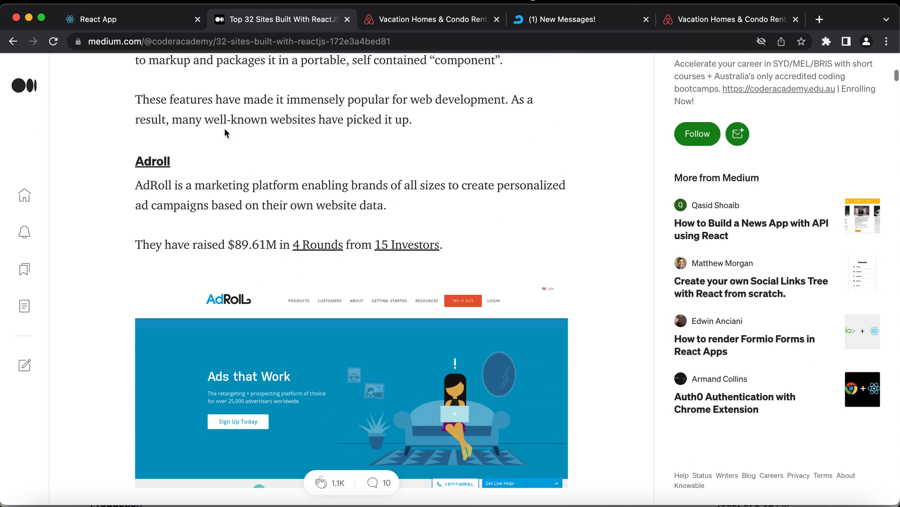
- Close the leftover tabs, open the AdRoll site in a new tab and load netflix.com
click(496, 19)
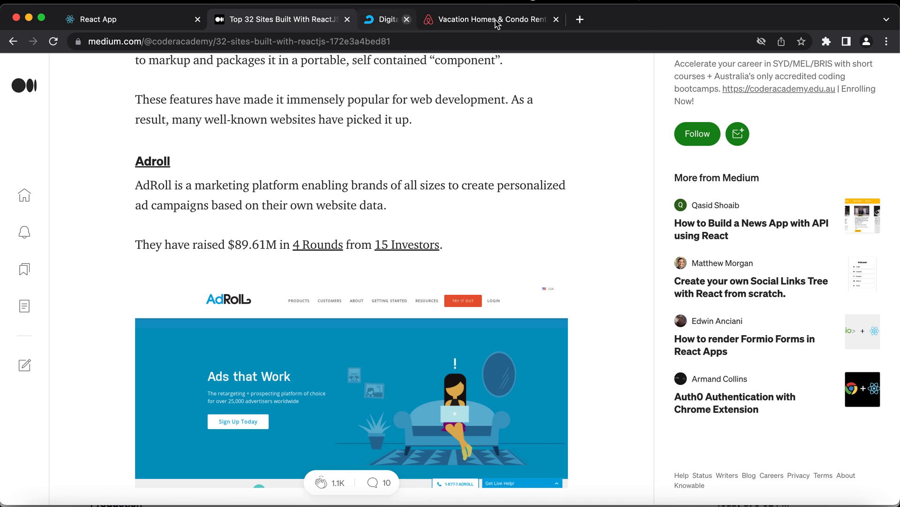
click(496, 18)
super+click(153, 161)
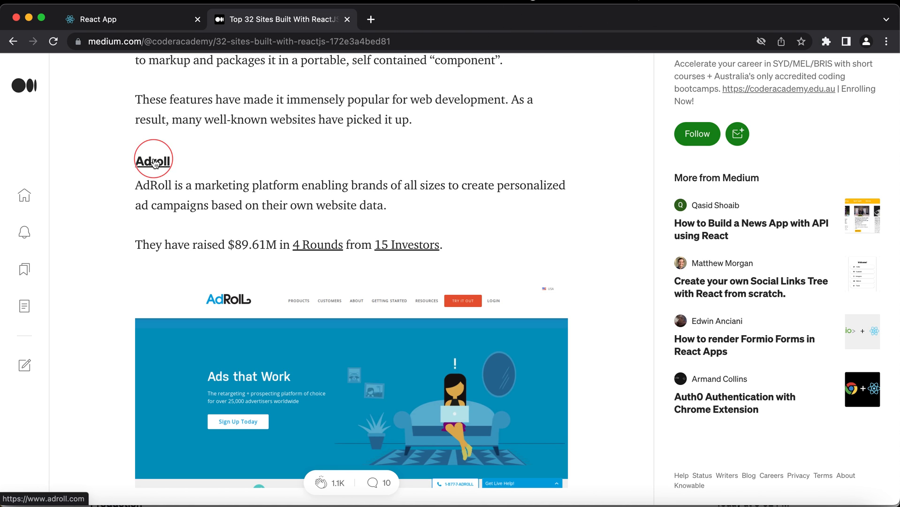
scroll(217, 235, down, 8)
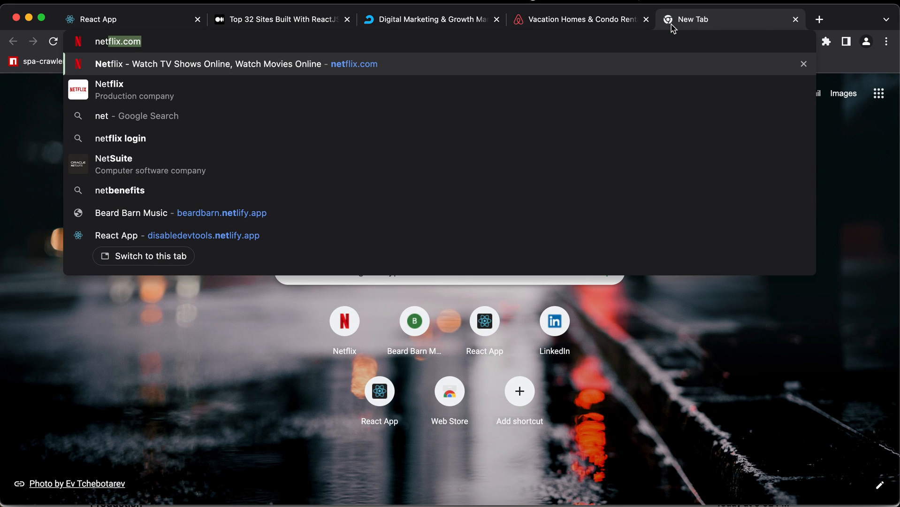
key(Return)
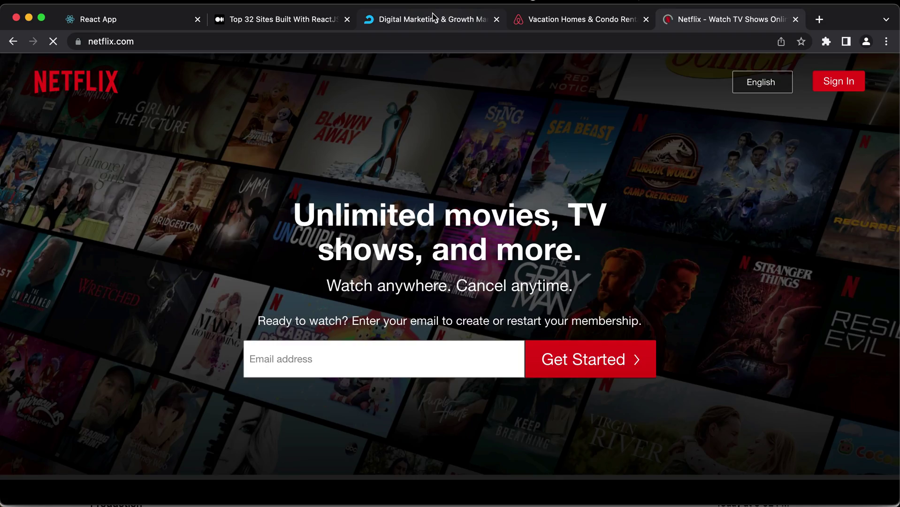
- Inspect the AdRoll page in developer tools, find no React tabs, close them and move to Airbnb
click(432, 19)
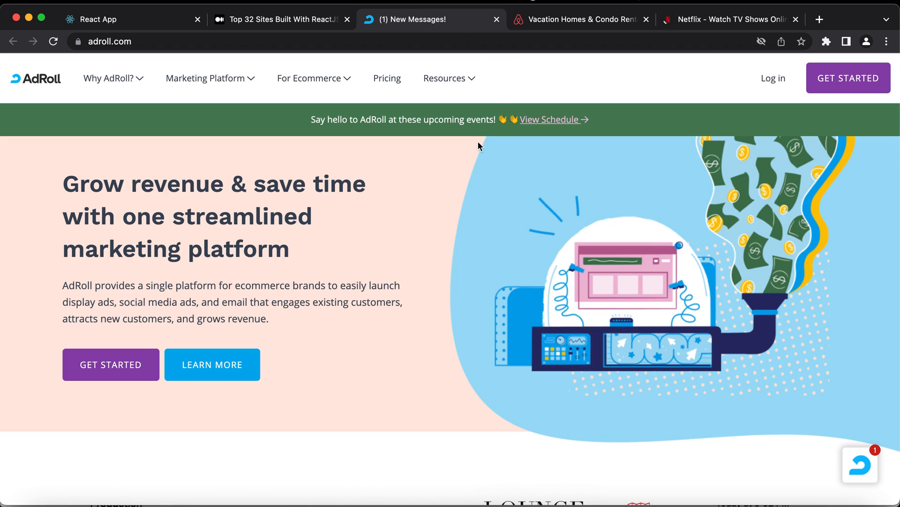
right_click(439, 179)
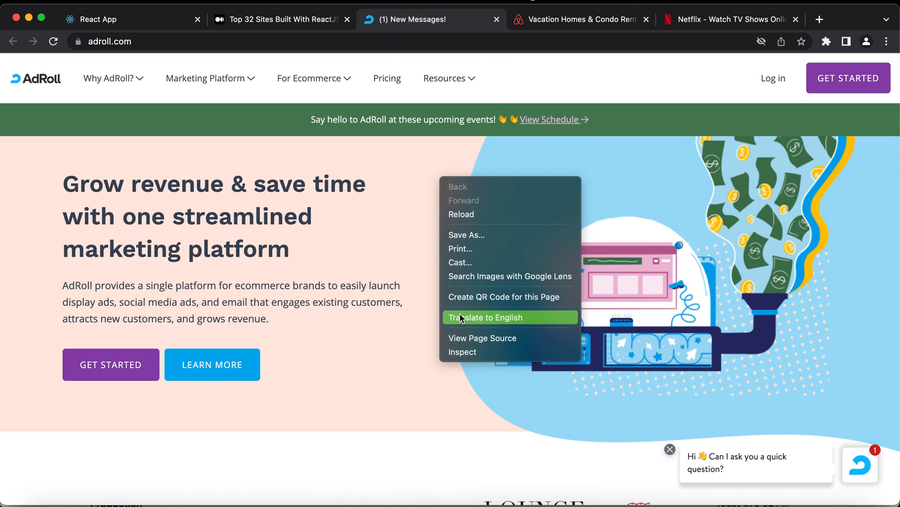
click(461, 350)
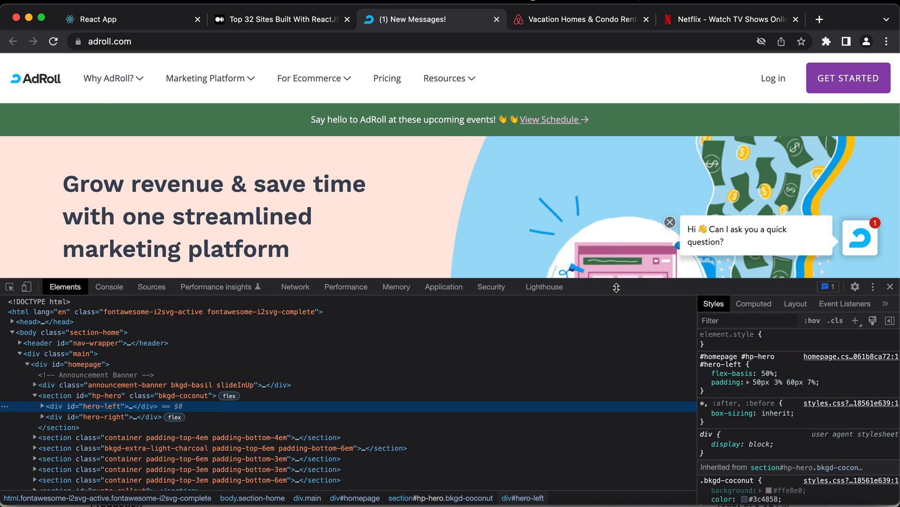
click(890, 286)
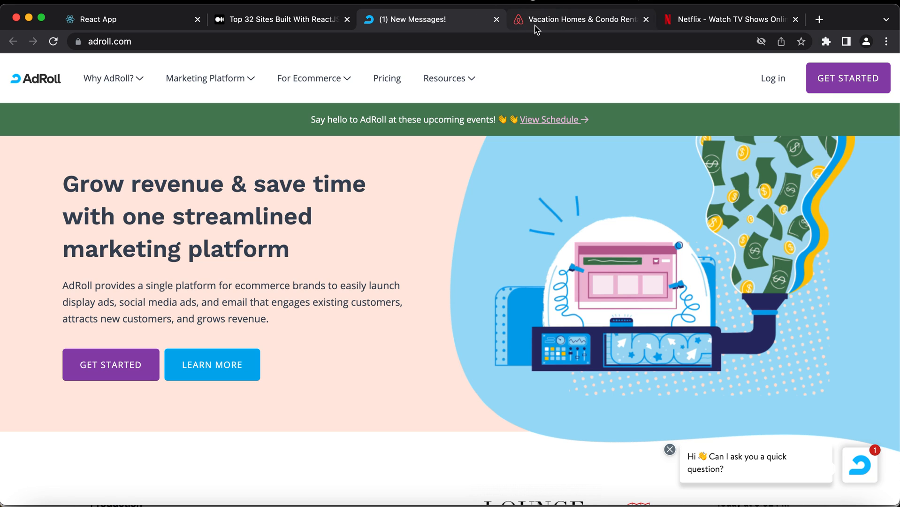
click(576, 19)
- Inspect Airbnb's React component tree in the Components panel, then close the developer tools
right_click(598, 109)
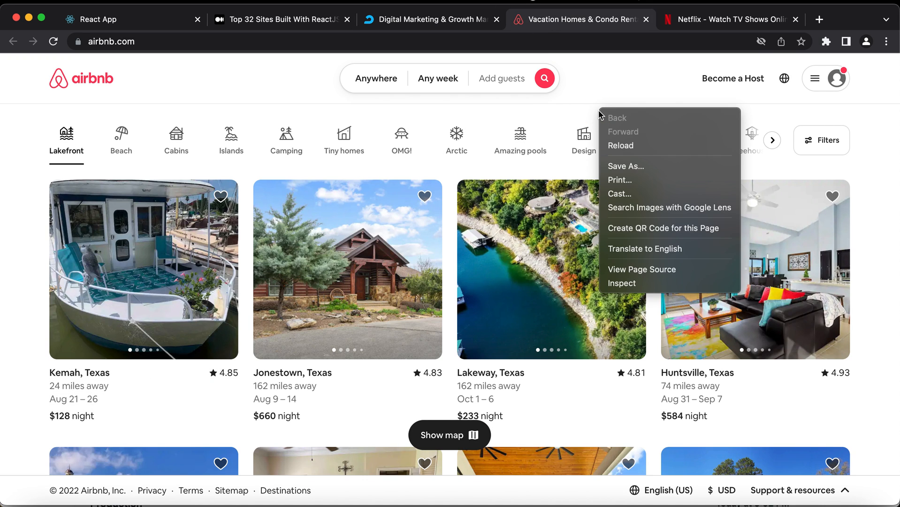
click(648, 283)
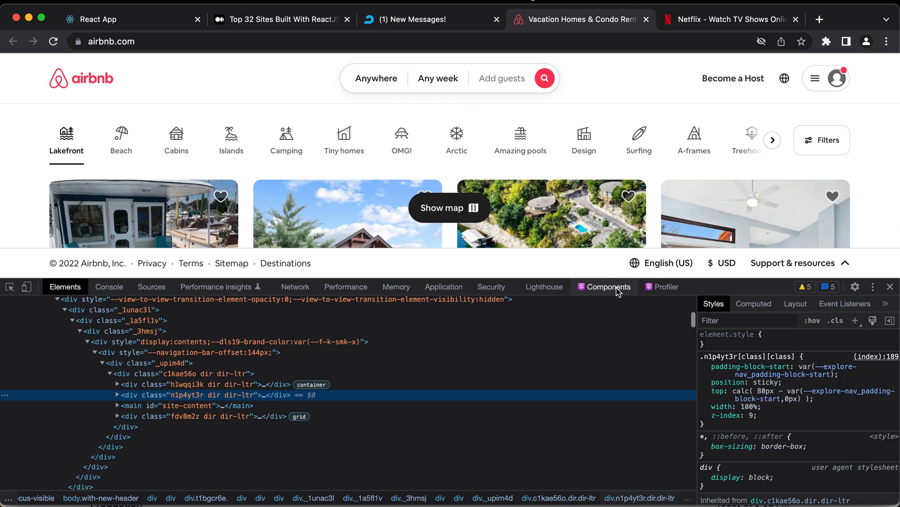
click(609, 286)
scroll(453, 373, up, 10)
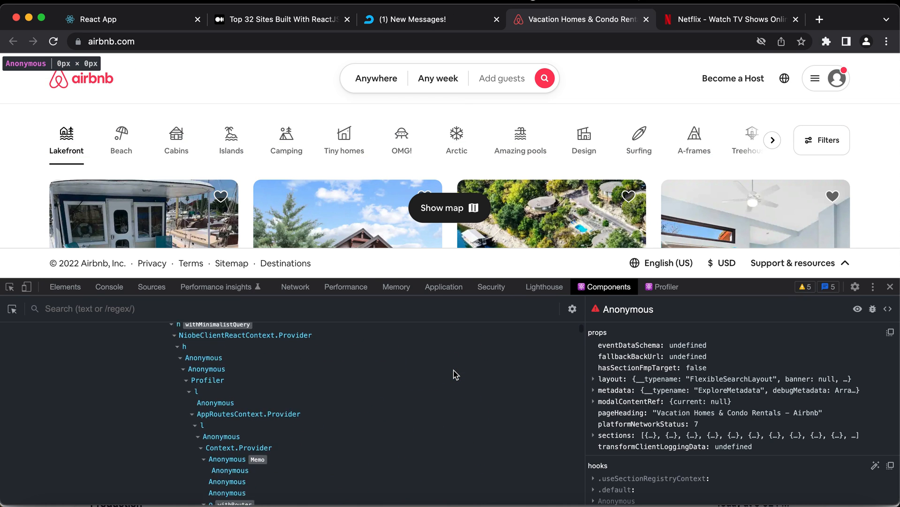
scroll(453, 374, down, 10)
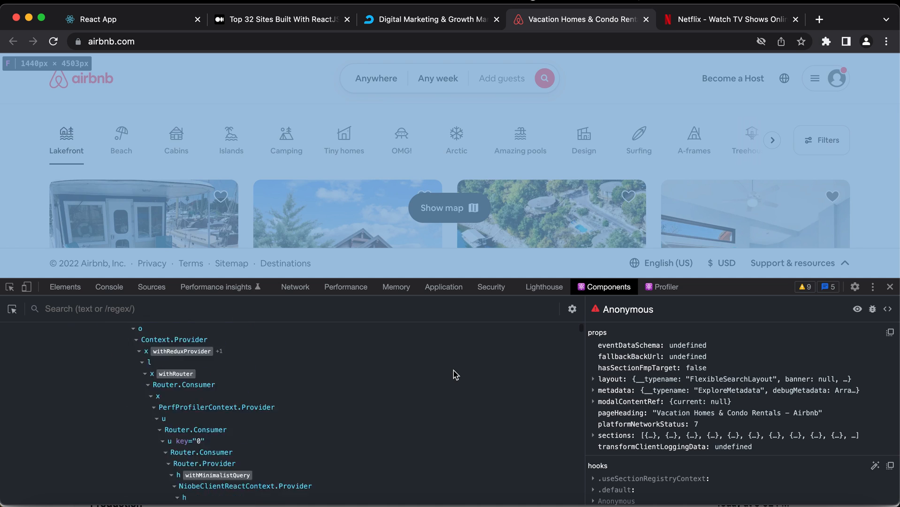
scroll(453, 374, down, 5)
scroll(453, 373, down, 5)
scroll(496, 369, down, 5)
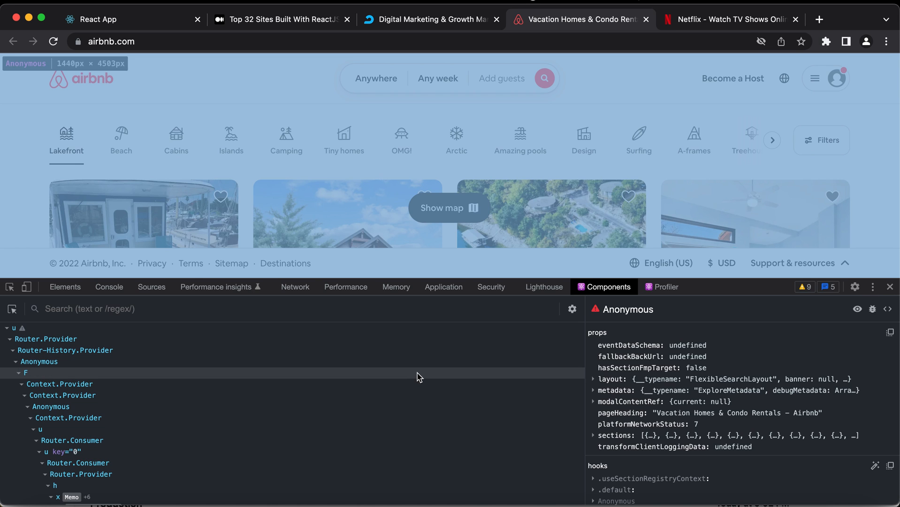
scroll(668, 410, down, 5)
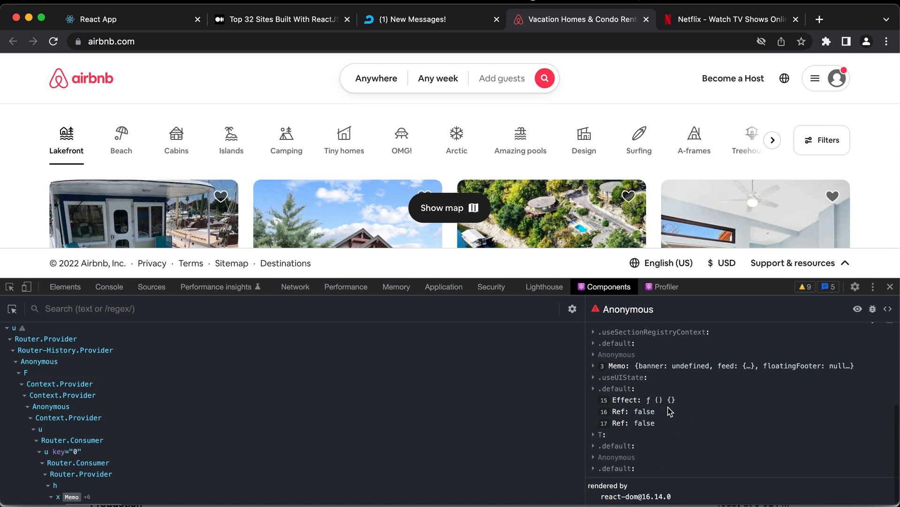
scroll(141, 408, down, 5)
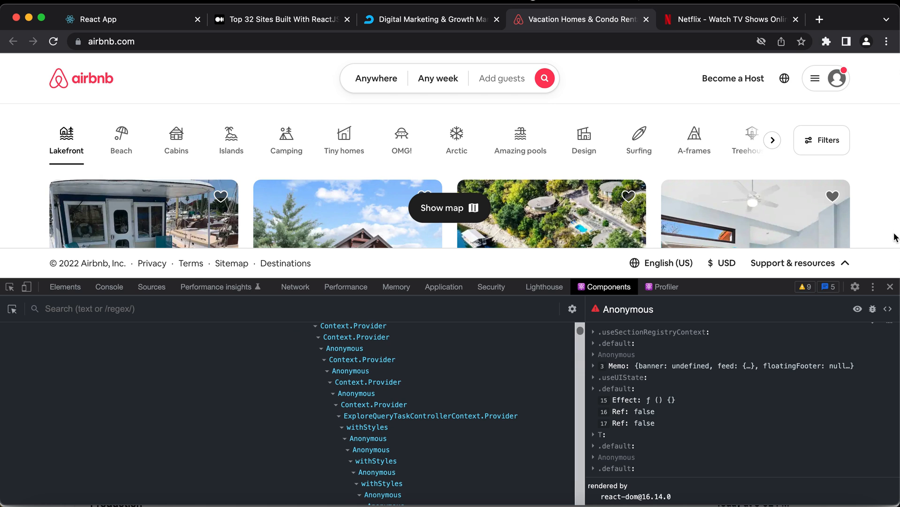
click(889, 286)
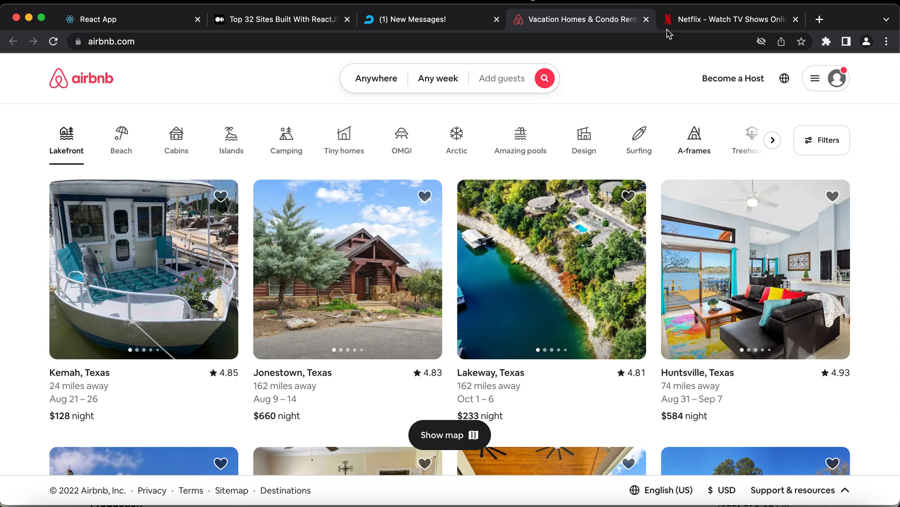
- Inspect Netflix's React component tree in the Components panel, then close the developer tools
click(702, 29)
right_click(555, 133)
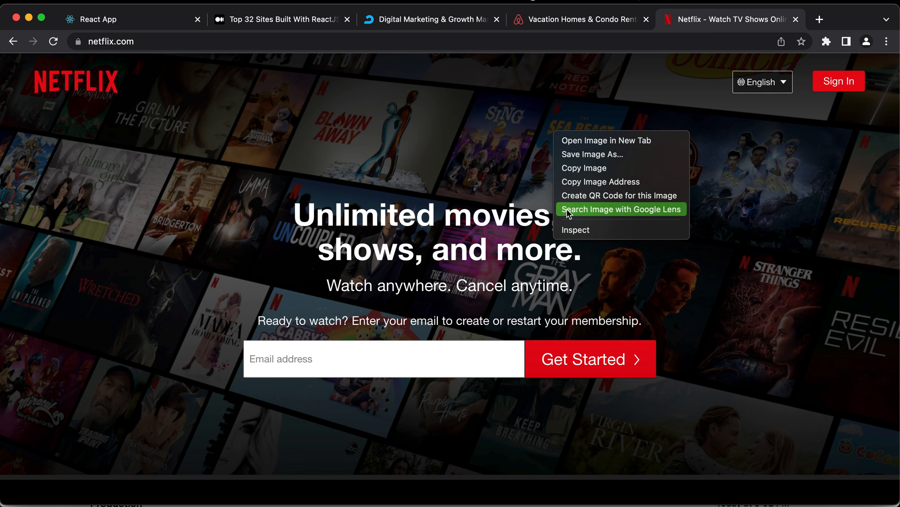
click(575, 230)
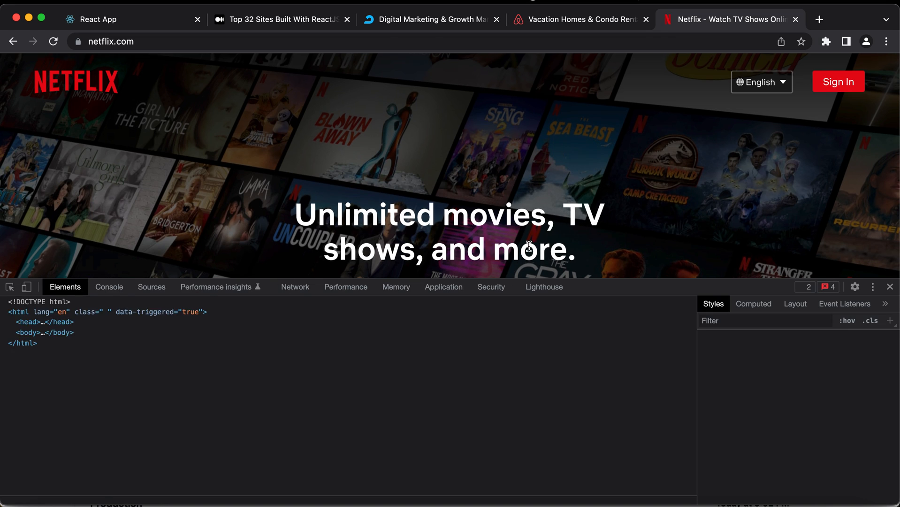
click(603, 286)
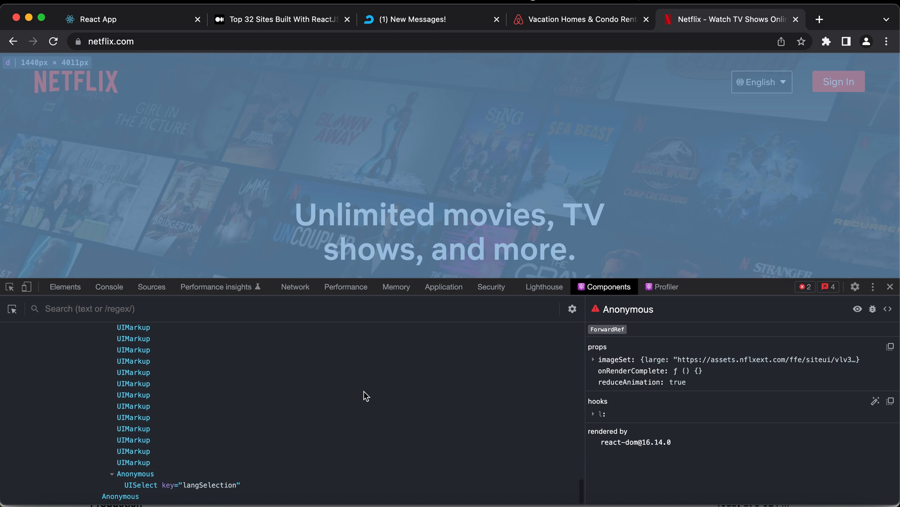
scroll(365, 395, up, 10)
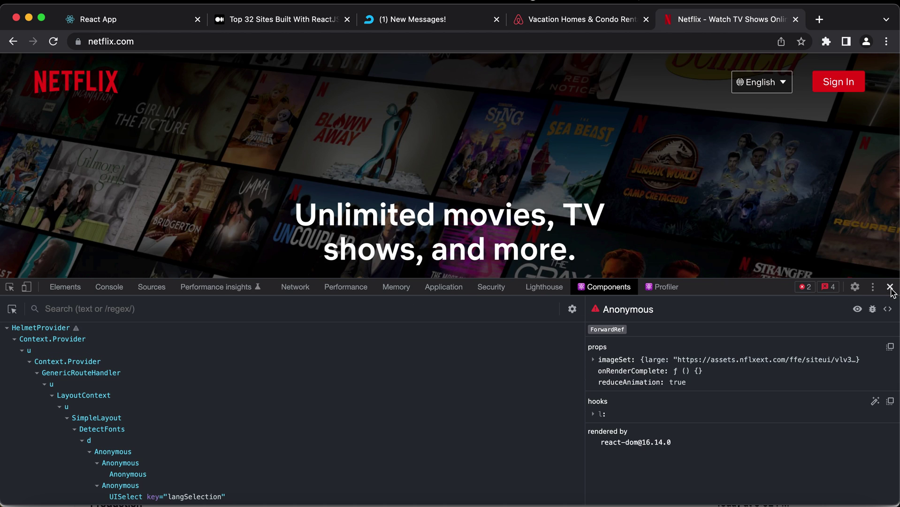
click(889, 286)
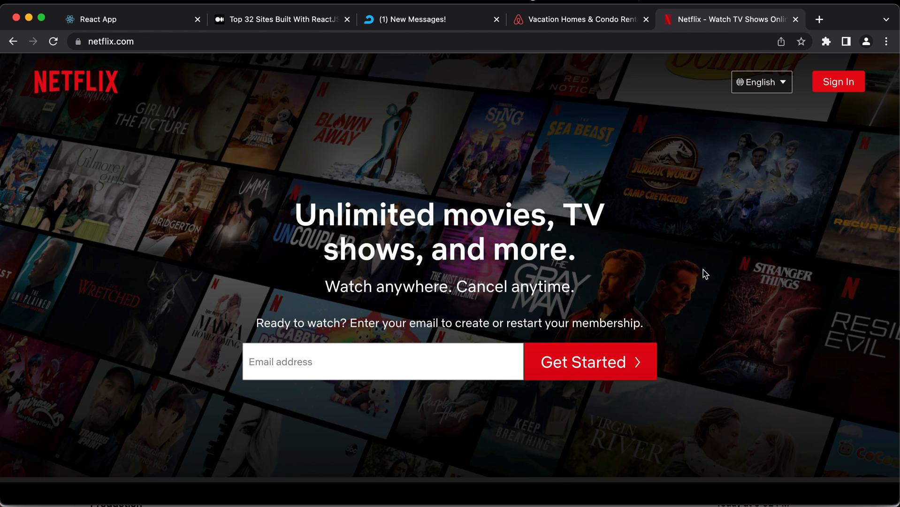
- Close the Netflix and AdRoll tabs, return to the deployed React App page, then switch to VS Code
click(794, 19)
click(645, 19)
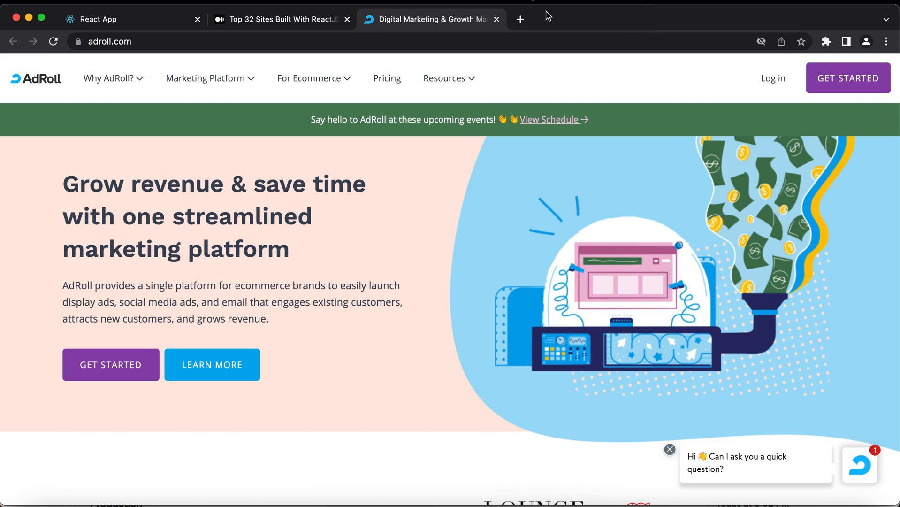
click(496, 19)
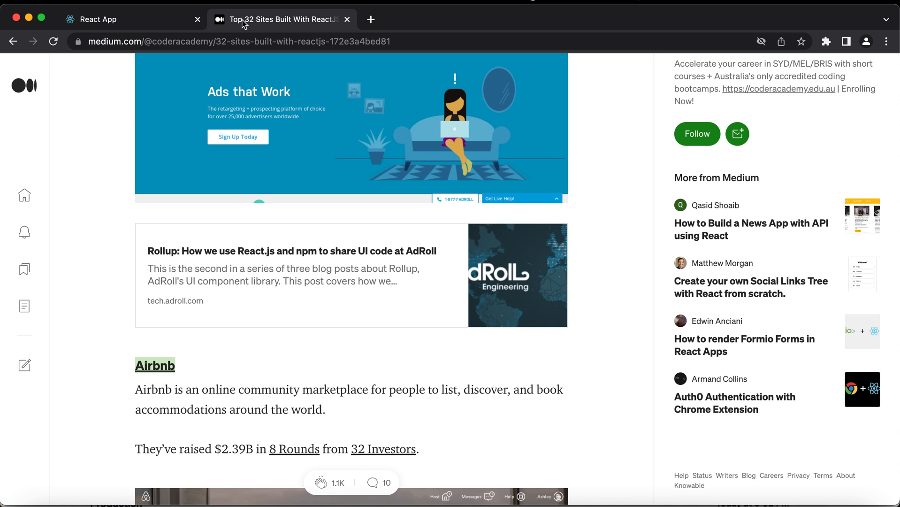
click(151, 18)
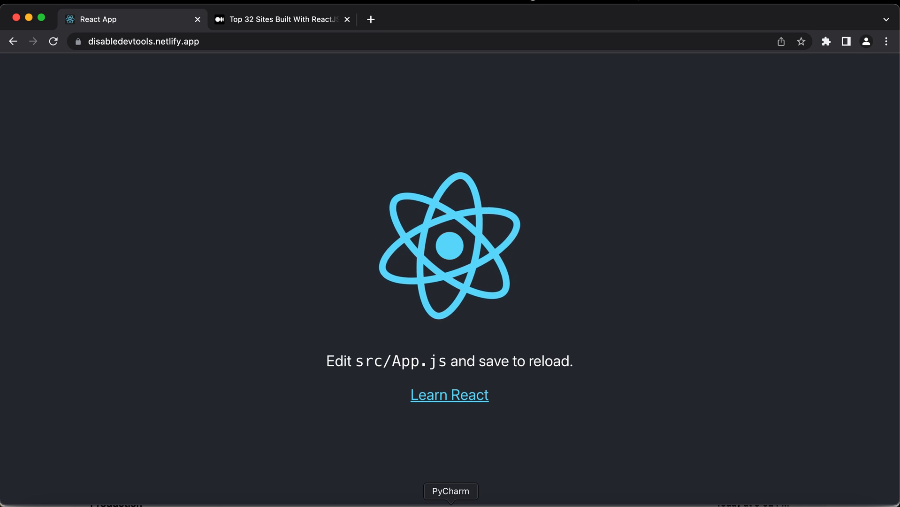
click(450, 503)
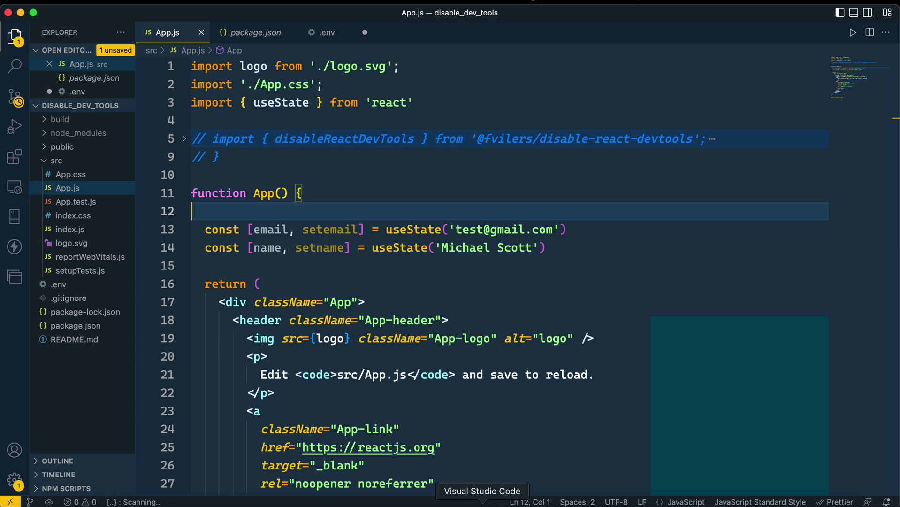
- Focus App.js and place the cursor on the blank line after the two state hooks
click(492, 303)
click(445, 272)
scroll(337, 197, down, 1)
scroll(337, 198, down, 2)
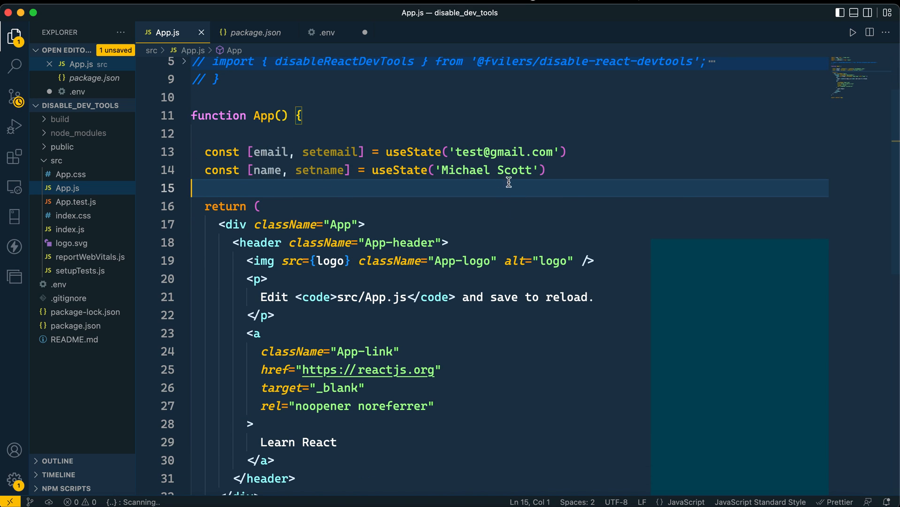
scroll(499, 193, down, 2)
scroll(499, 193, down, 5)
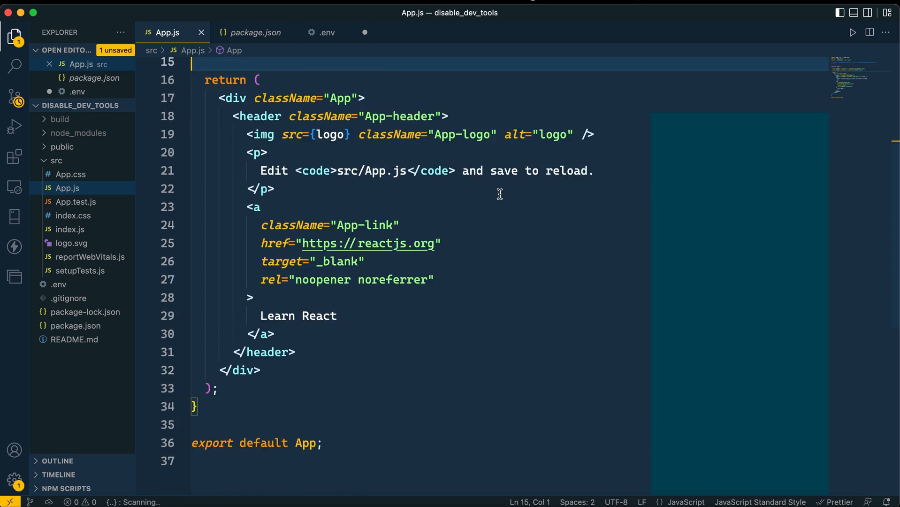
scroll(499, 193, down, 5)
scroll(499, 194, up, 12)
scroll(499, 193, down, 3)
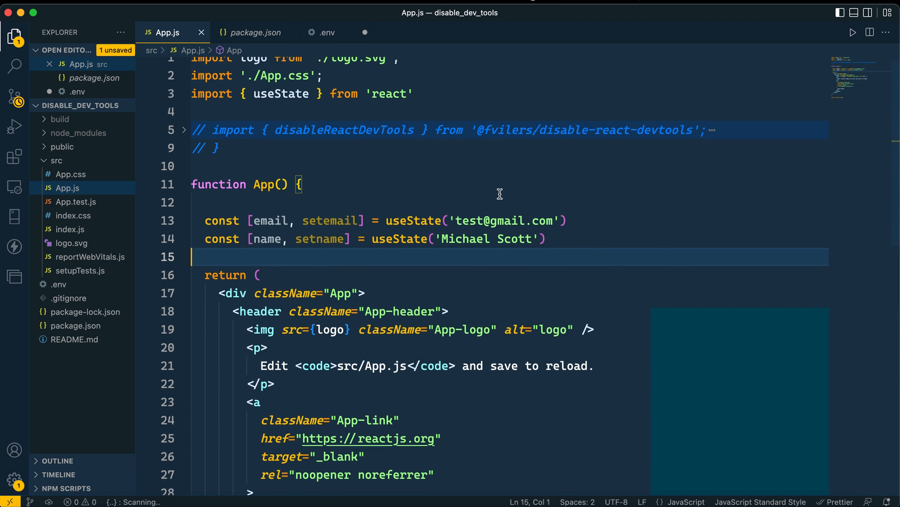
scroll(499, 193, down, 5)
scroll(499, 193, down, 5)
scroll(499, 194, up, 12)
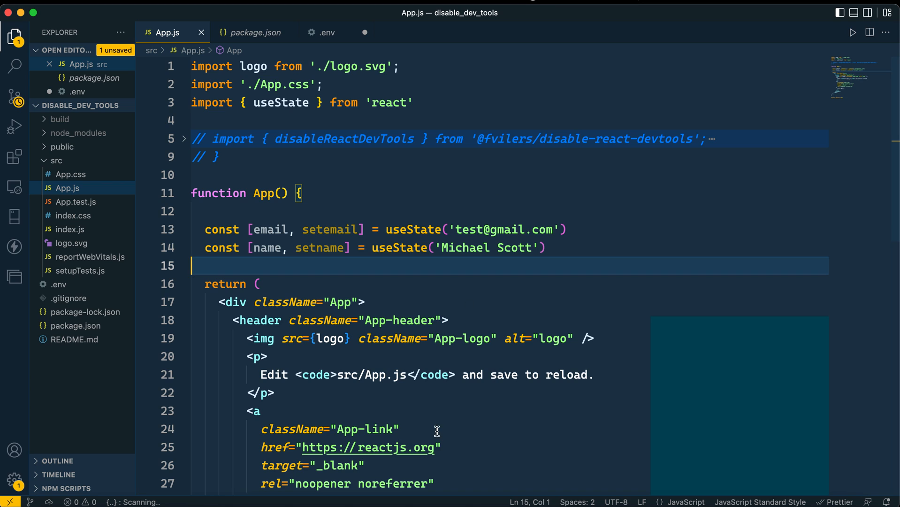
- Rerun npm run build in the project's Terminal session to produce a fresh production build
click(419, 504)
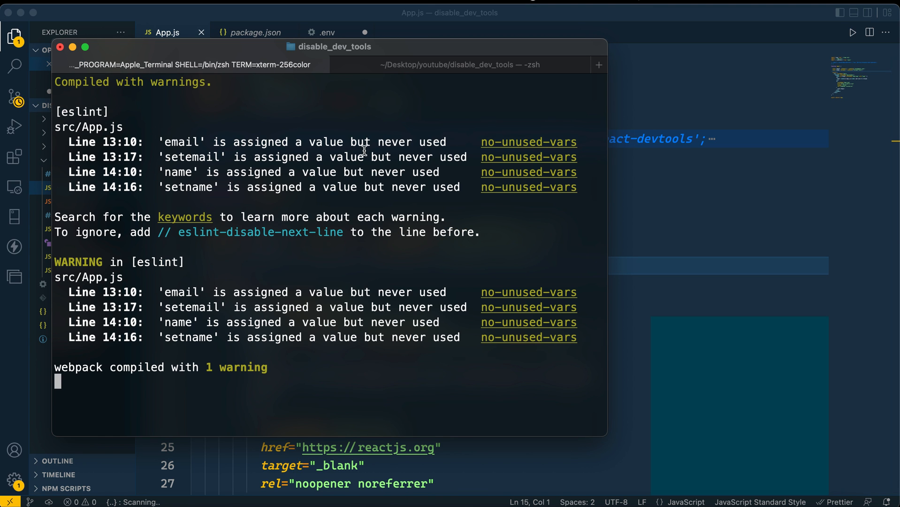
click(415, 66)
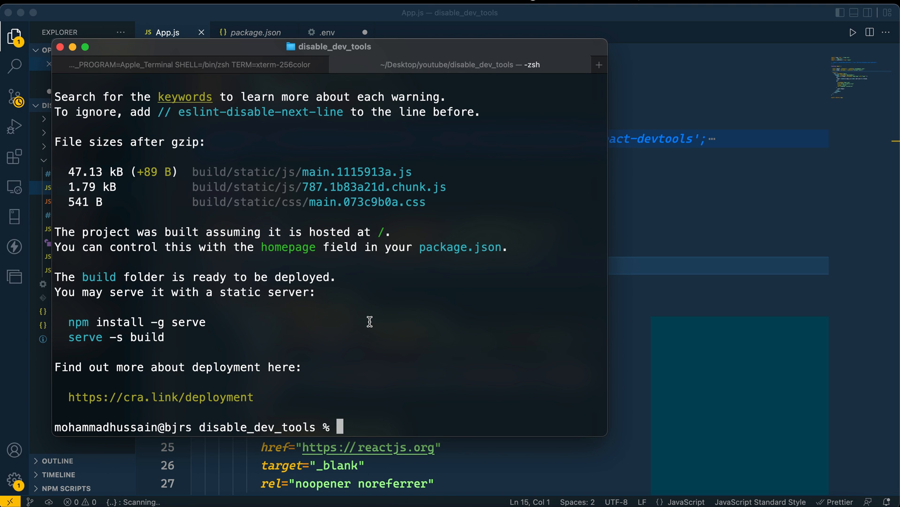
key(Up)
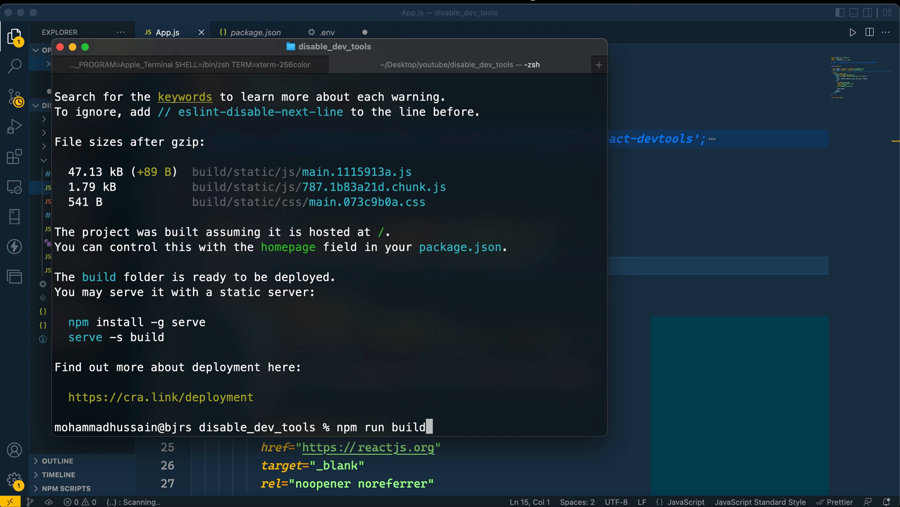
key(Return)
- Check back on the build's progress in Terminal while visiting the code and the Netlify deploys page
click(626, 254)
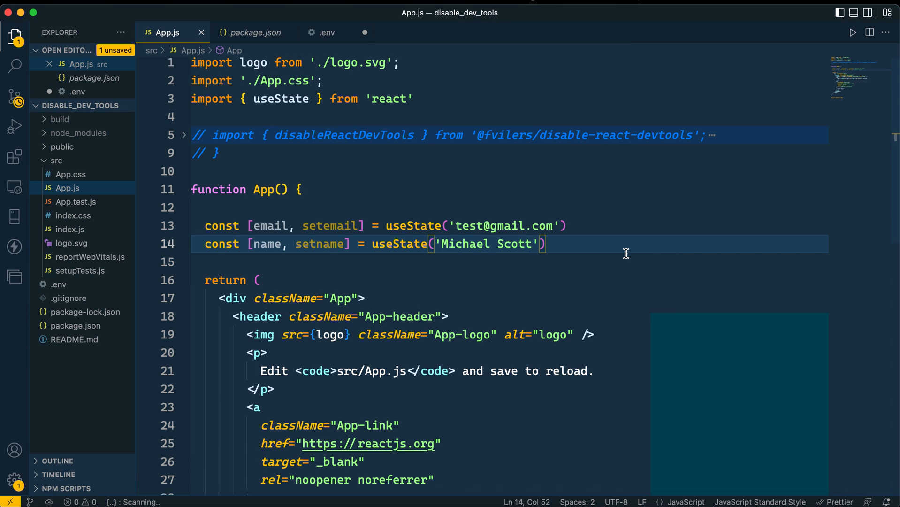
scroll(625, 254, down, 3)
click(388, 503)
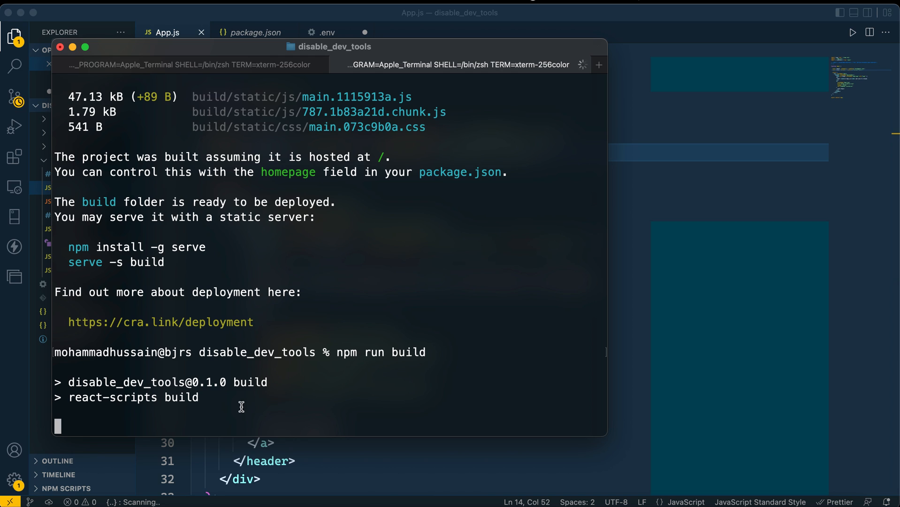
click(639, 503)
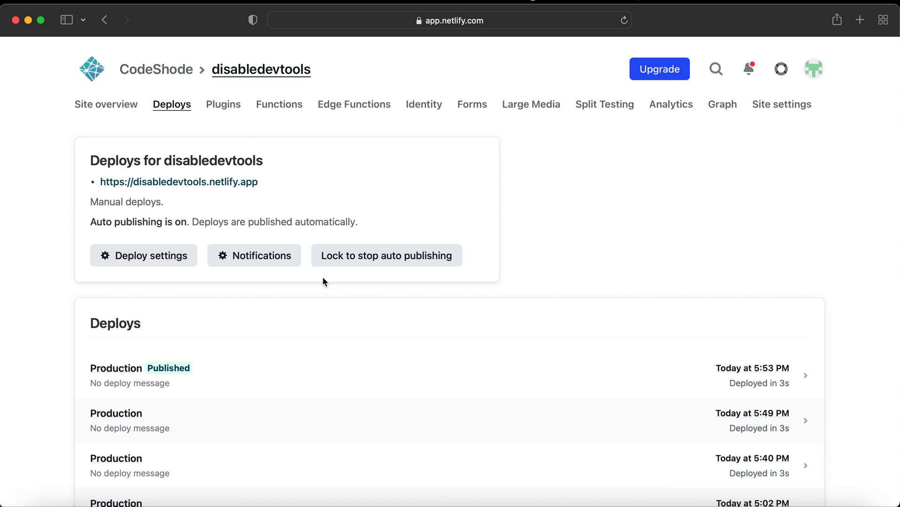
click(388, 503)
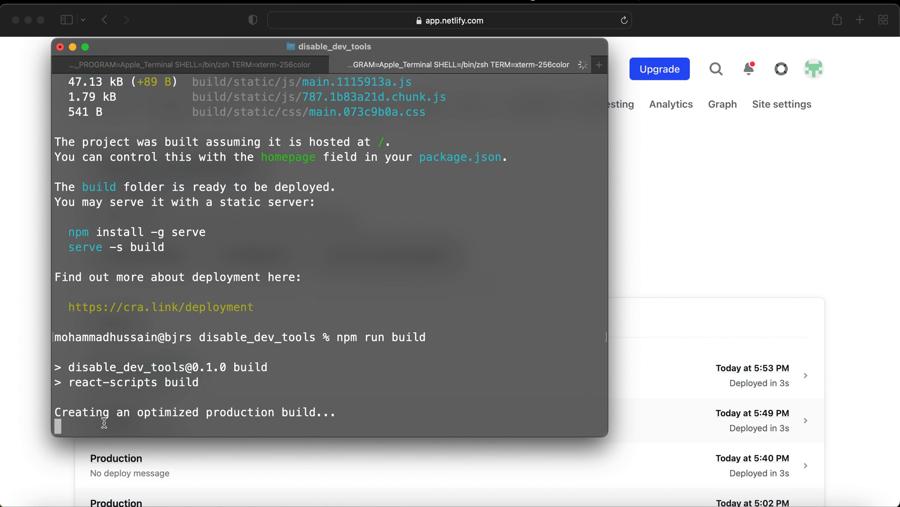
- Select the project's build folder in Finder and drop it onto the Netlify Deploys page
click(28, 492)
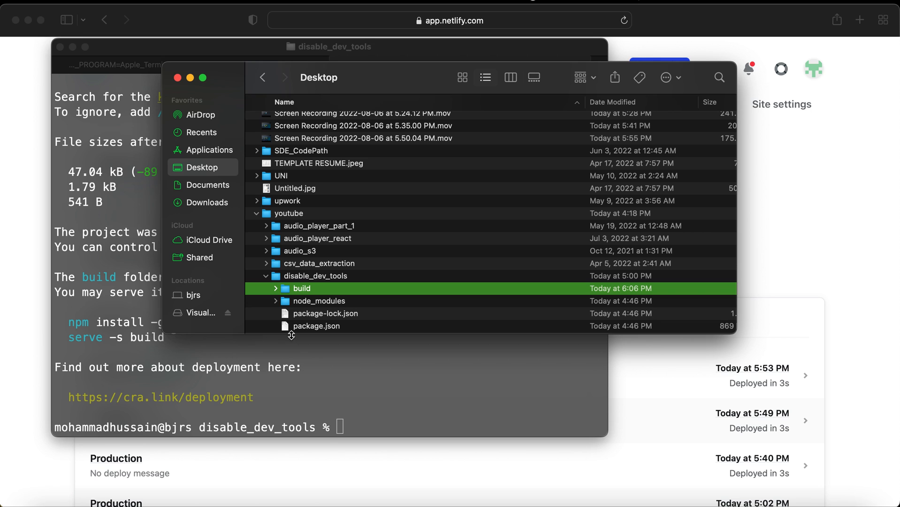
click(325, 313)
click(301, 289)
scroll(746, 294, down, 5)
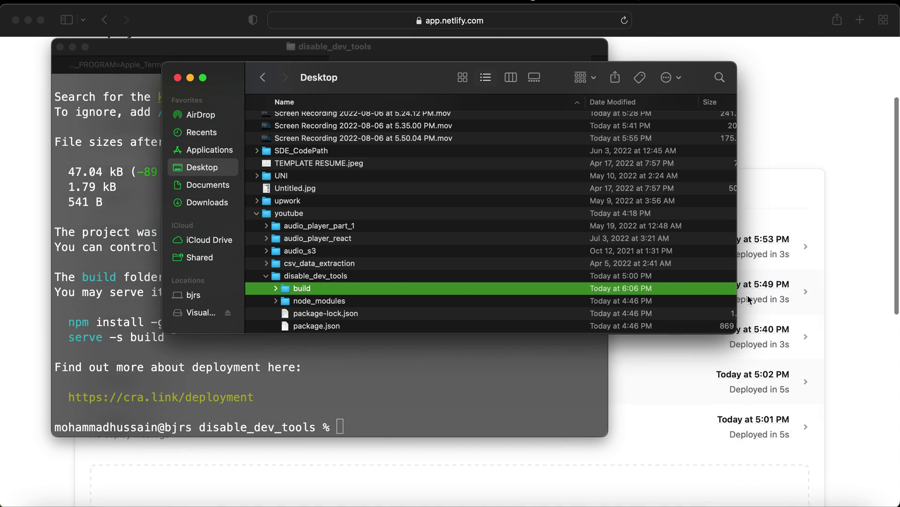
right_click(295, 291)
click(592, 304)
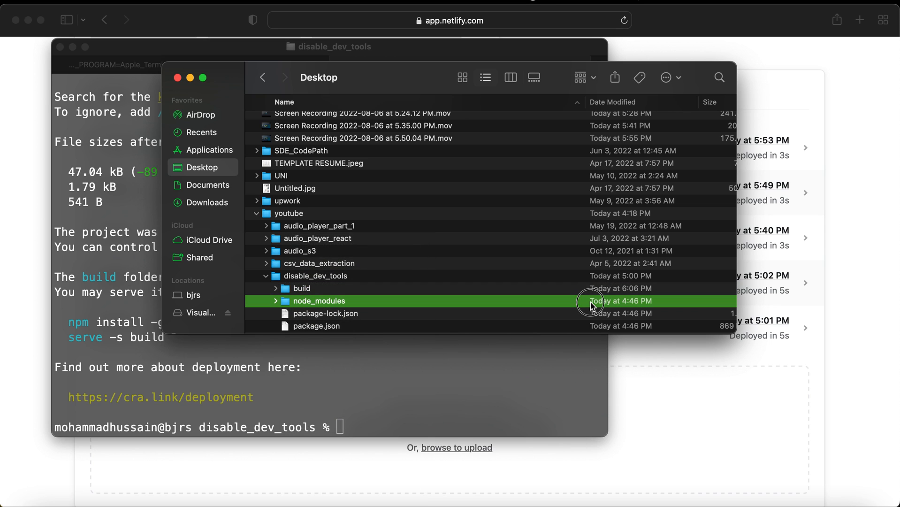
click(286, 287)
drag(290, 289, 763, 130)
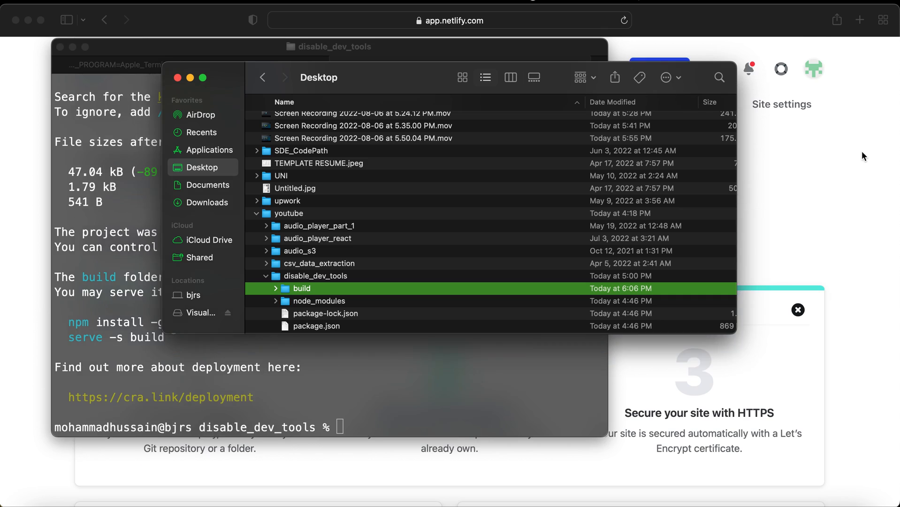
scroll(175, 365, down, 8)
scroll(175, 365, down, 2)
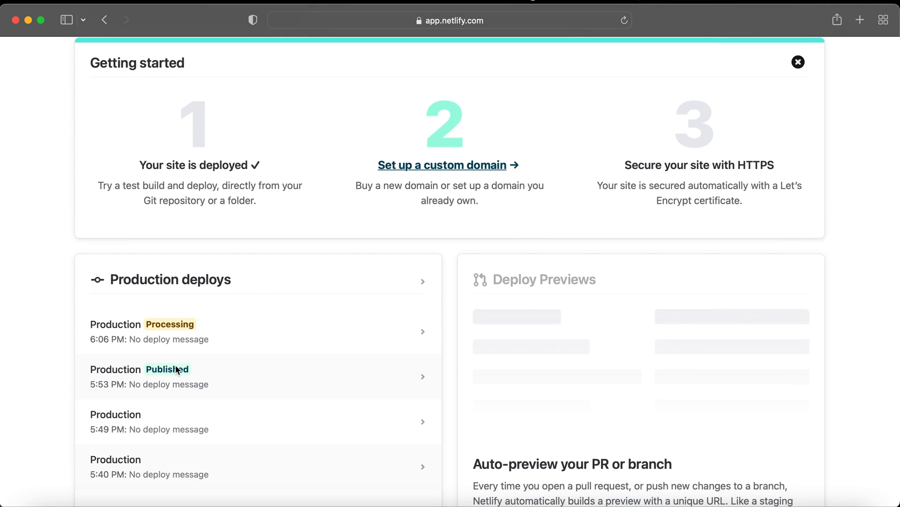
scroll(216, 322, up, 1)
scroll(217, 322, up, 10)
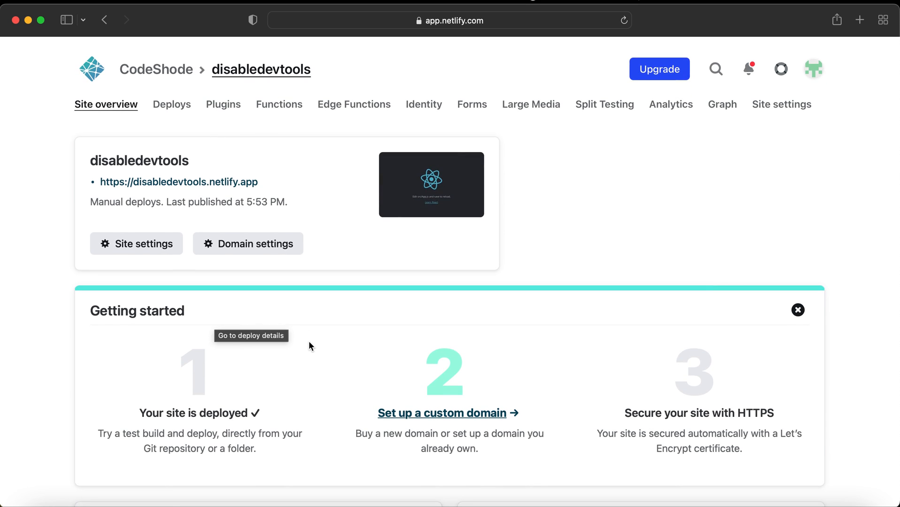
scroll(308, 341, down, 5)
scroll(308, 341, down, 4)
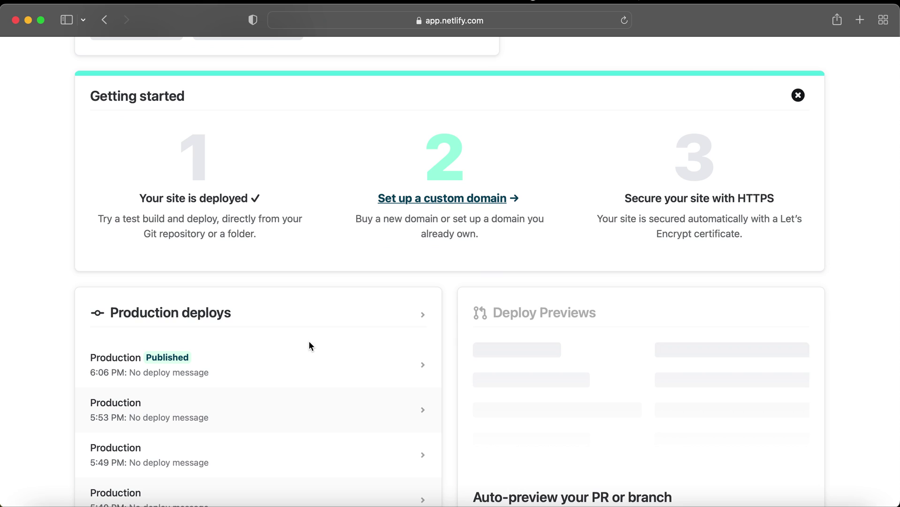
- Open the published 6:06 PM deploy's details, launch it in a new tab and focus its address
click(295, 361)
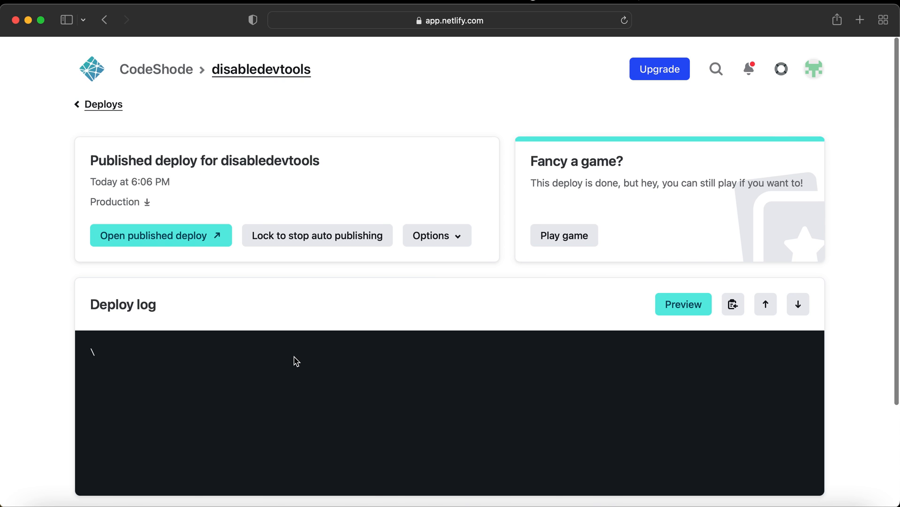
click(209, 235)
click(513, 19)
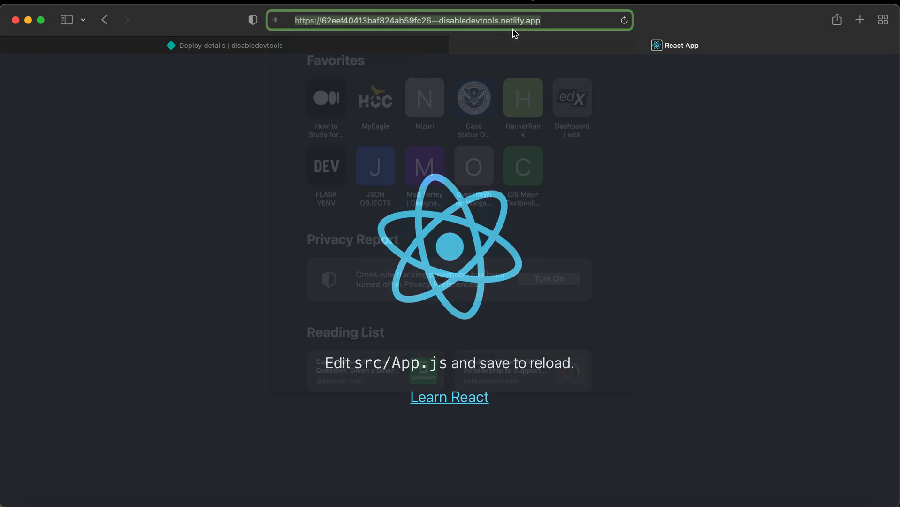
- Paste the deploy preview URL into Chrome's address bar and load the freshly deployed app
key(super+Tab)
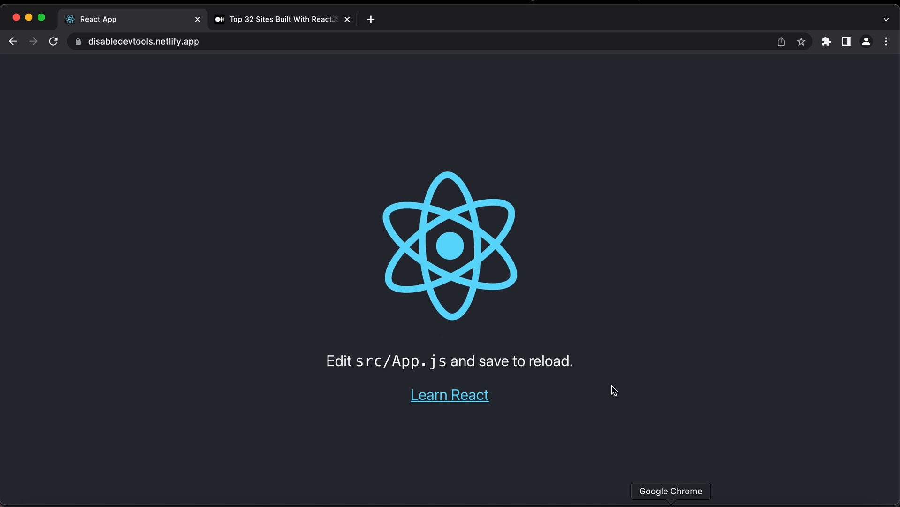
click(464, 44)
text(https://62eef40413baf824ab59fc26--disabledevtools.netlify.app)
key(Return)
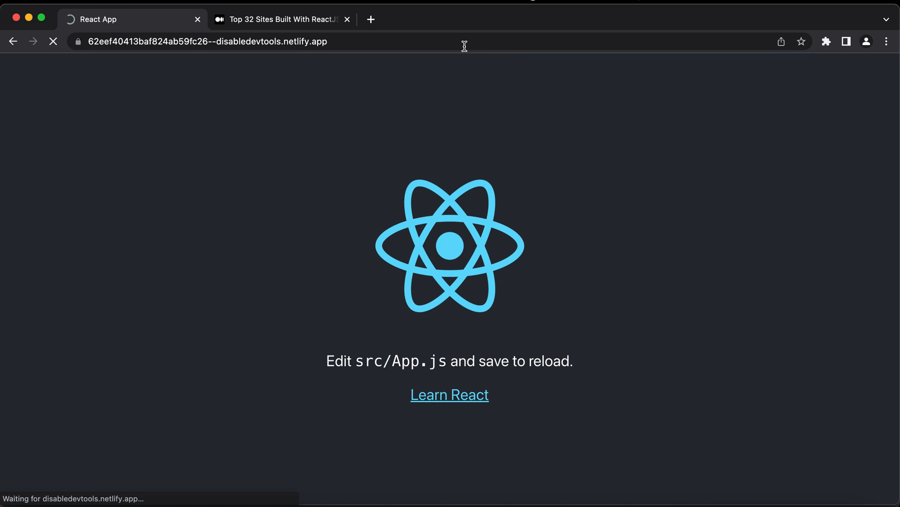
- Inspect the deployed app's React Components panel showing its two state hooks
right_click(298, 259)
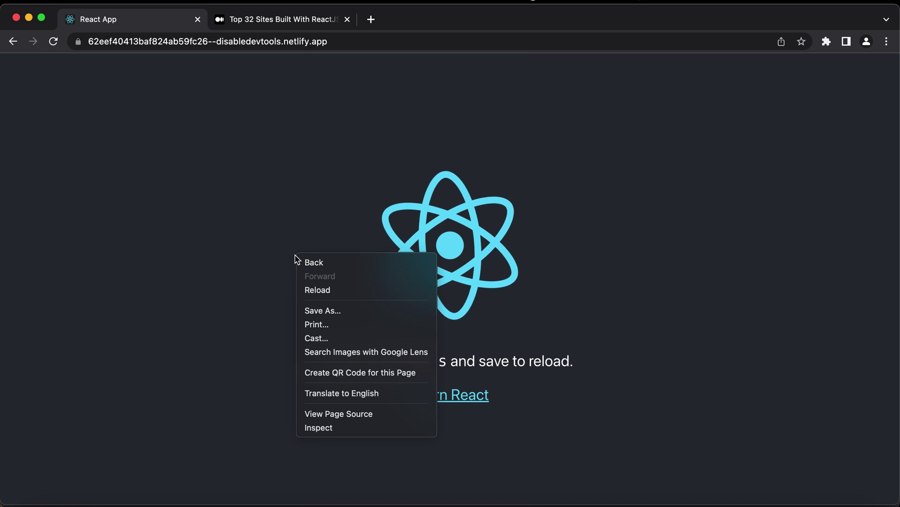
click(317, 426)
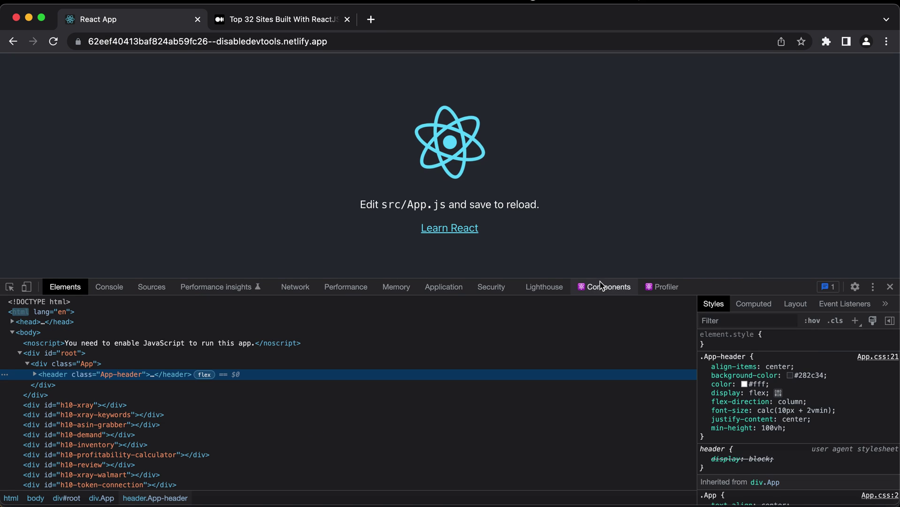
click(601, 286)
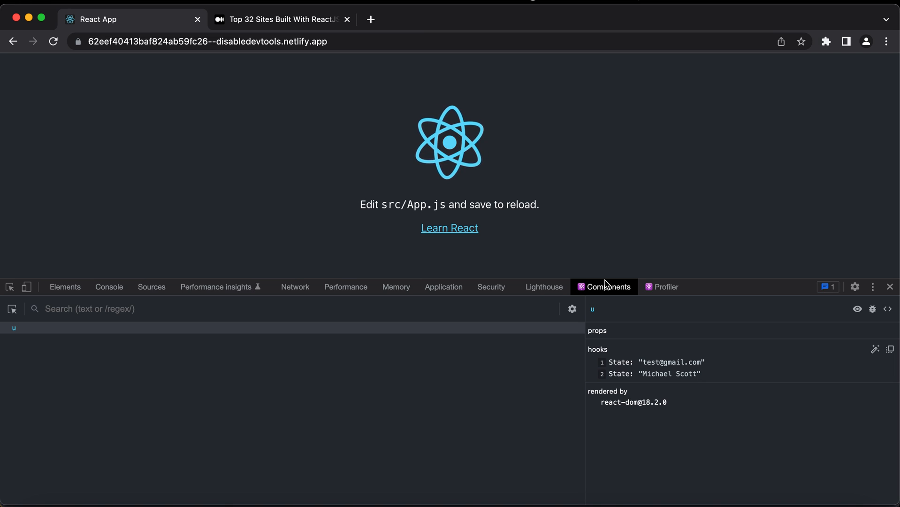
- Check the unsupported React Profiler, return to Components, close the developer tools and switch to VS Code
click(639, 230)
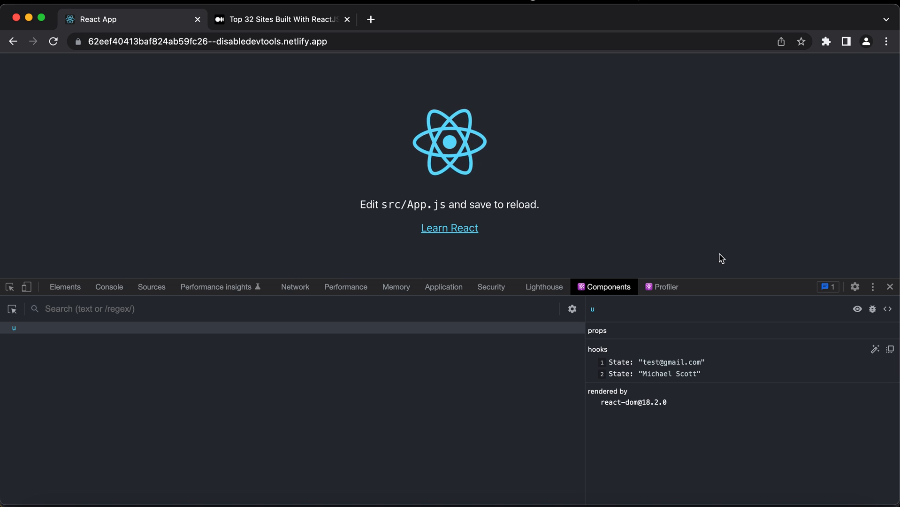
click(663, 286)
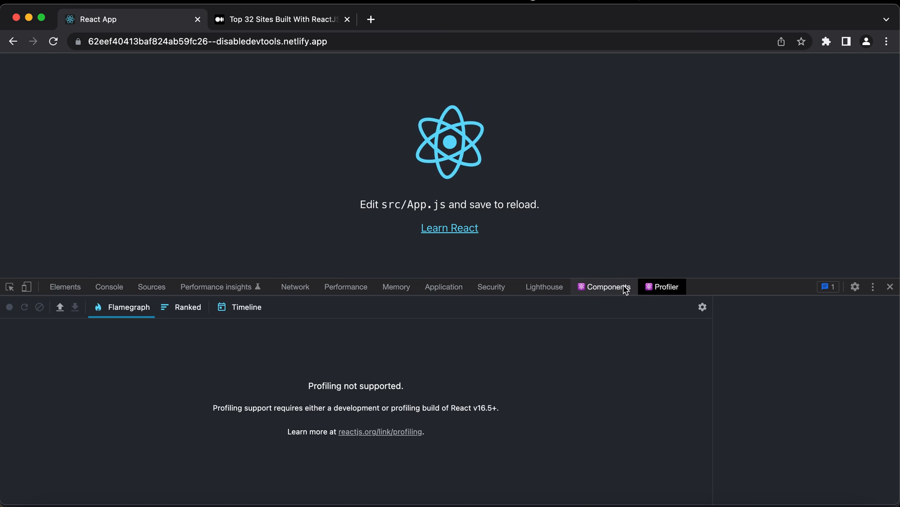
click(609, 286)
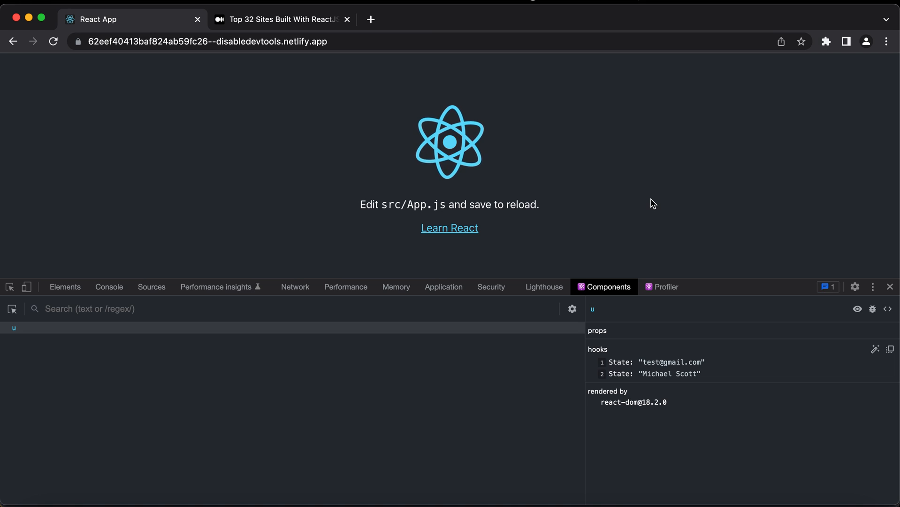
click(889, 286)
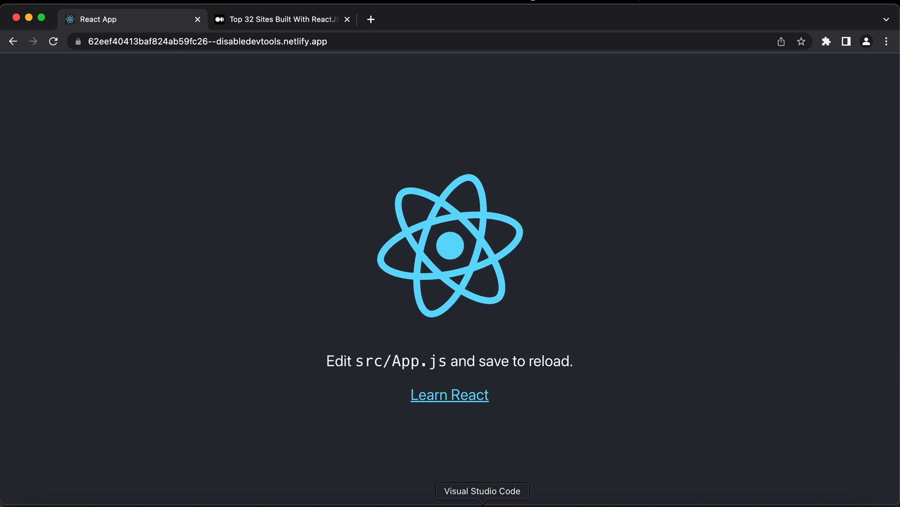
click(482, 501)
scroll(487, 318, up, 2)
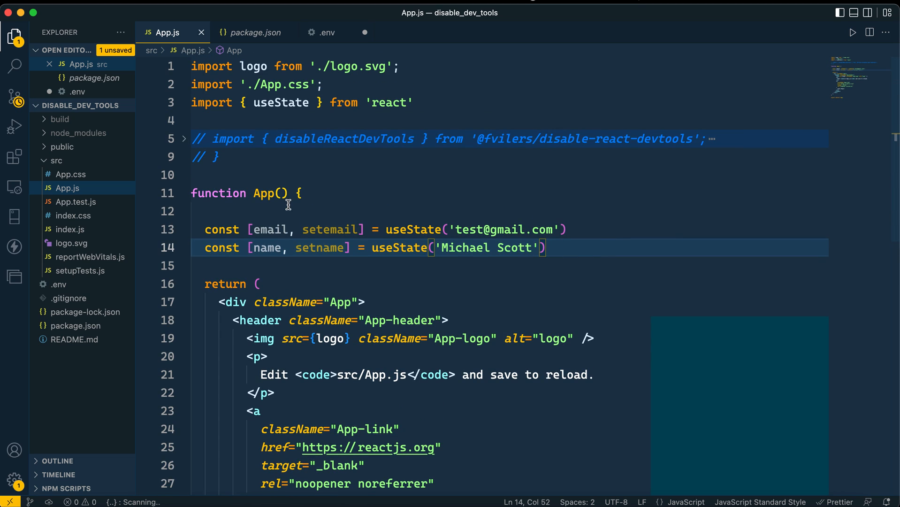
- Expand the folded comment and uncomment the disableReactDevTools import line with Cmd+/
click(183, 148)
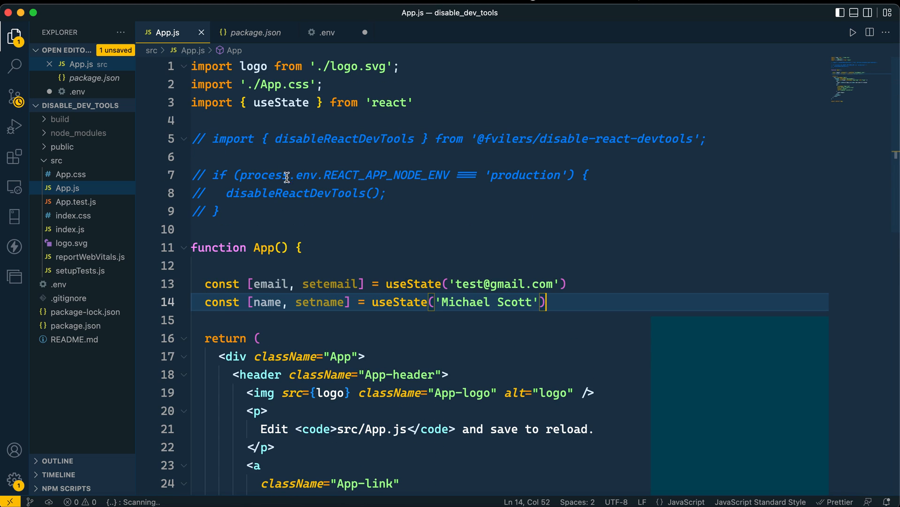
click(299, 211)
click(274, 139)
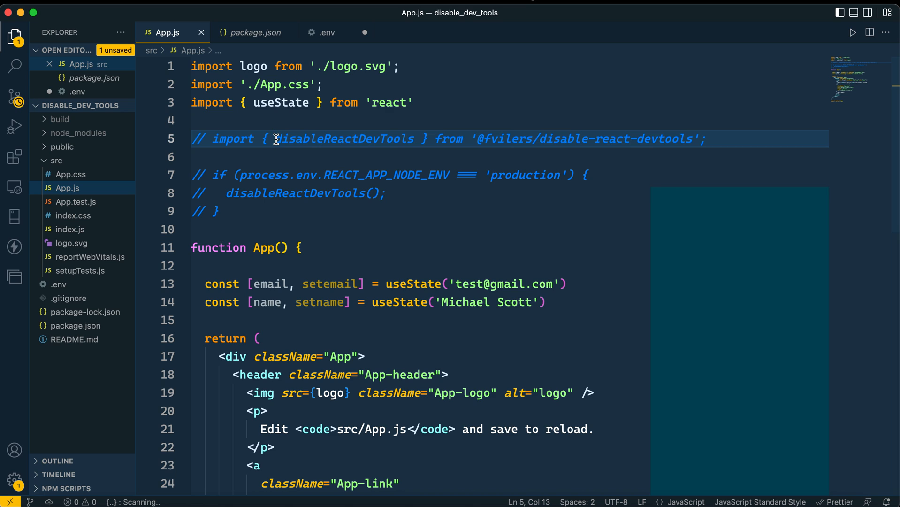
key(super+slash)
- Uncomment the if block that calls disableReactDevTools only in production
click(347, 156)
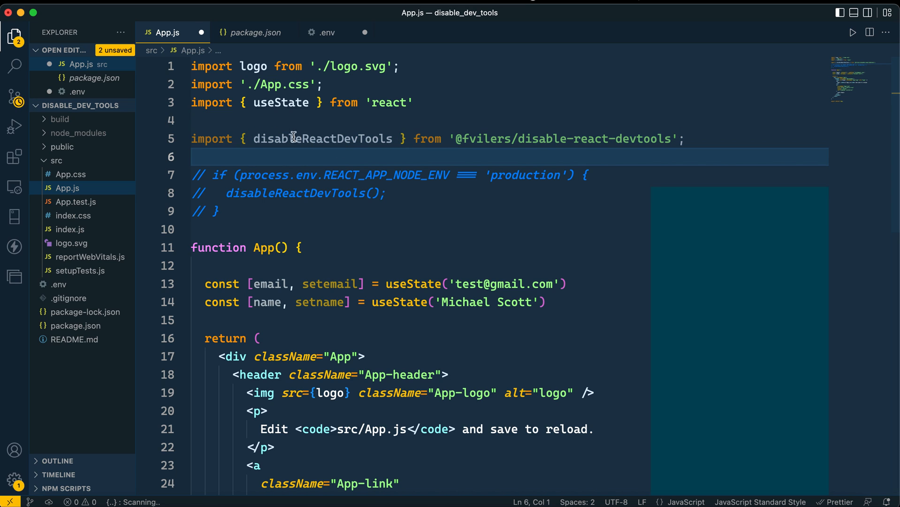
mouse_move(337, 138)
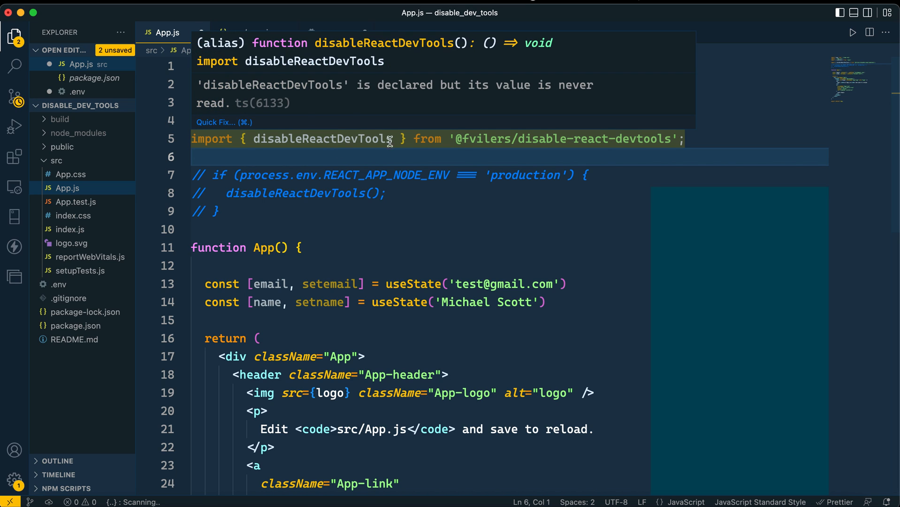
drag(685, 138, 332, 103)
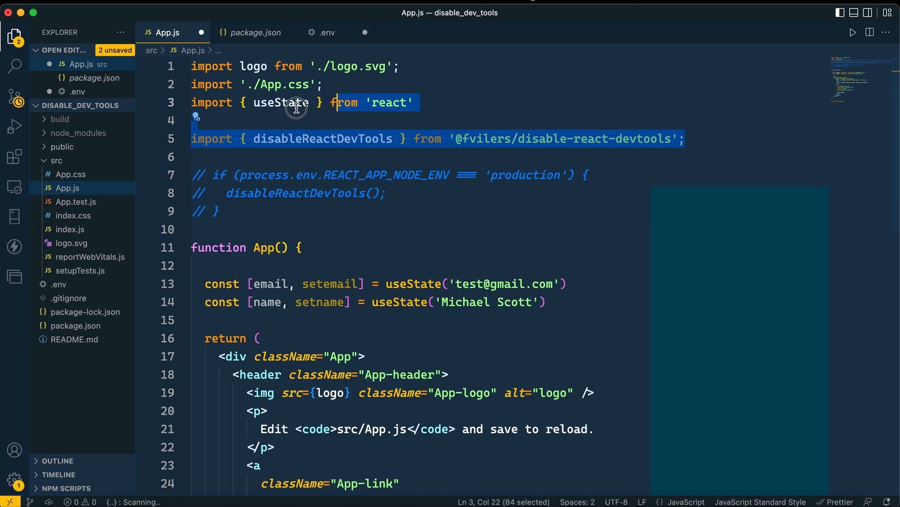
click(243, 114)
drag(225, 211, 191, 175)
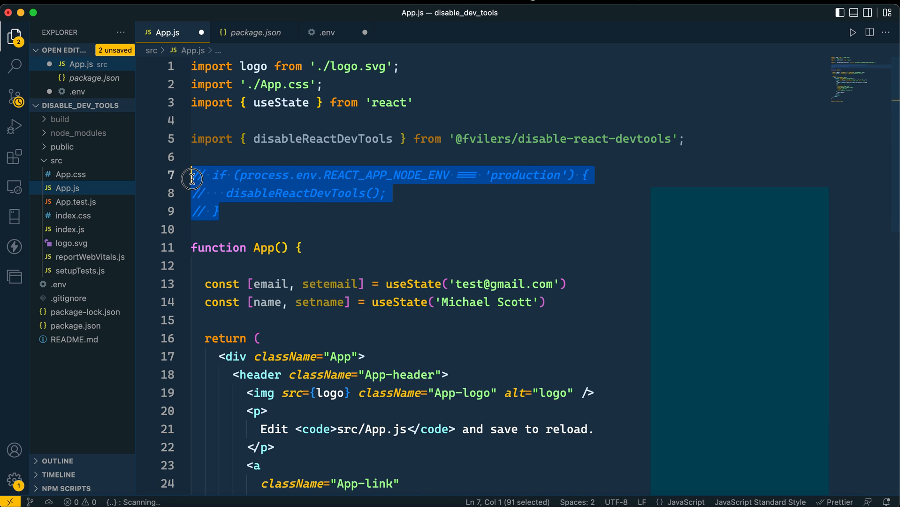
key(super+slash)
click(306, 210)
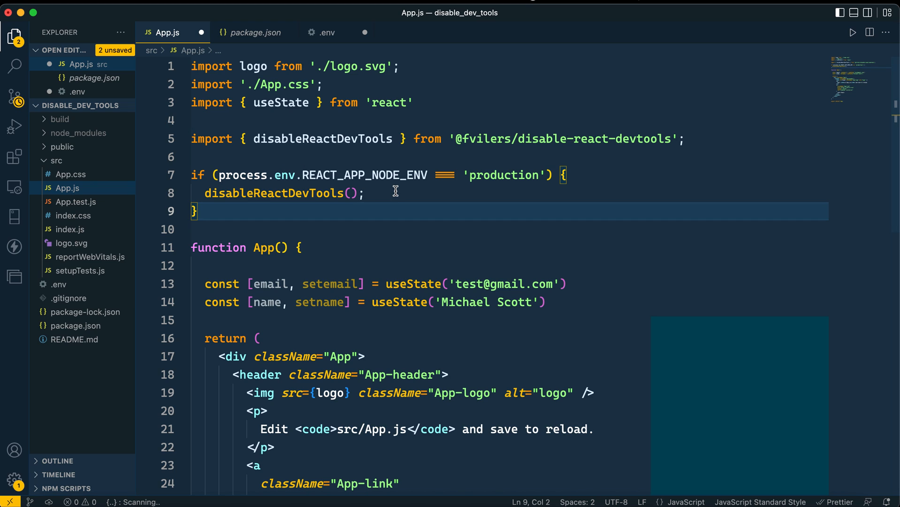
- Review the restored block and confirm REACT_APP_NODE_ENV is set to production in .env
click(549, 174)
click(543, 193)
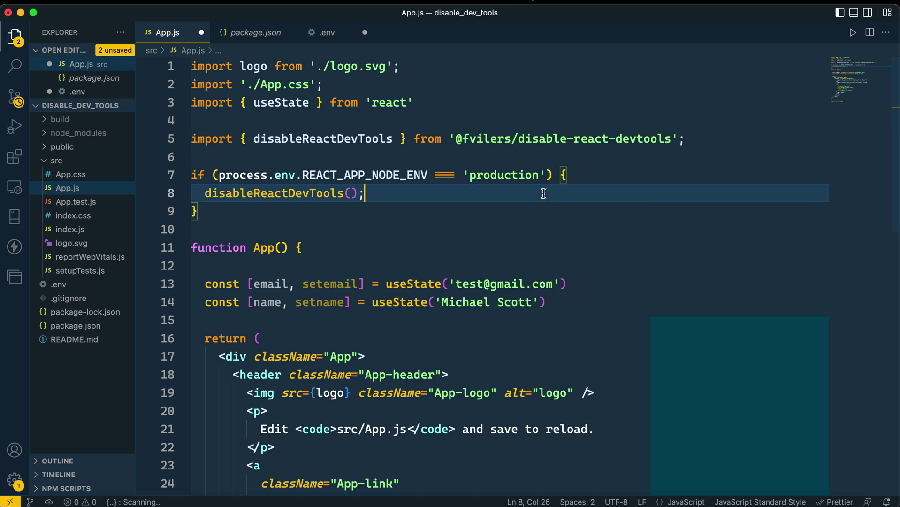
click(380, 212)
click(328, 227)
click(387, 193)
click(520, 211)
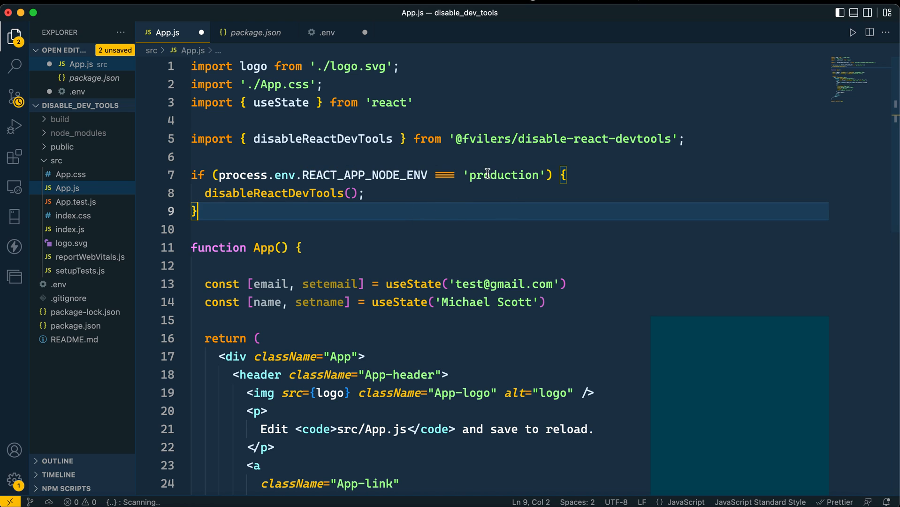
click(326, 33)
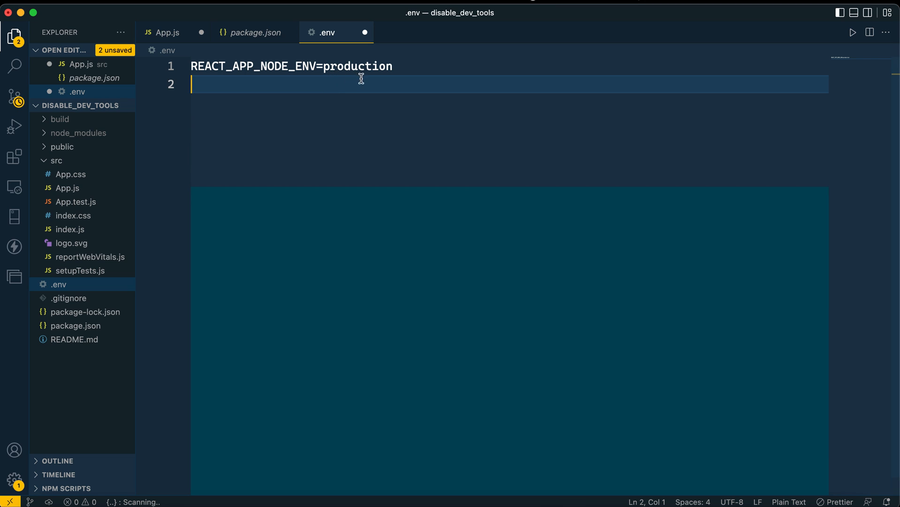
drag(322, 66, 410, 65)
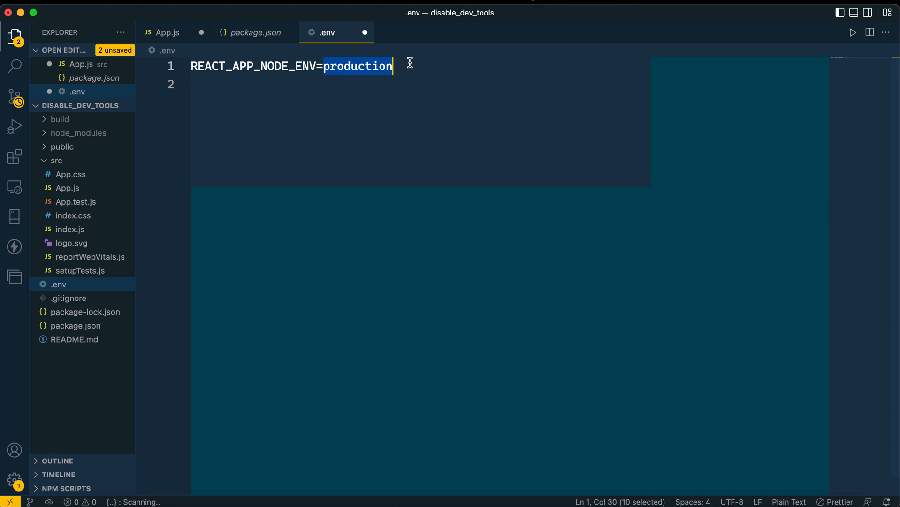
click(166, 33)
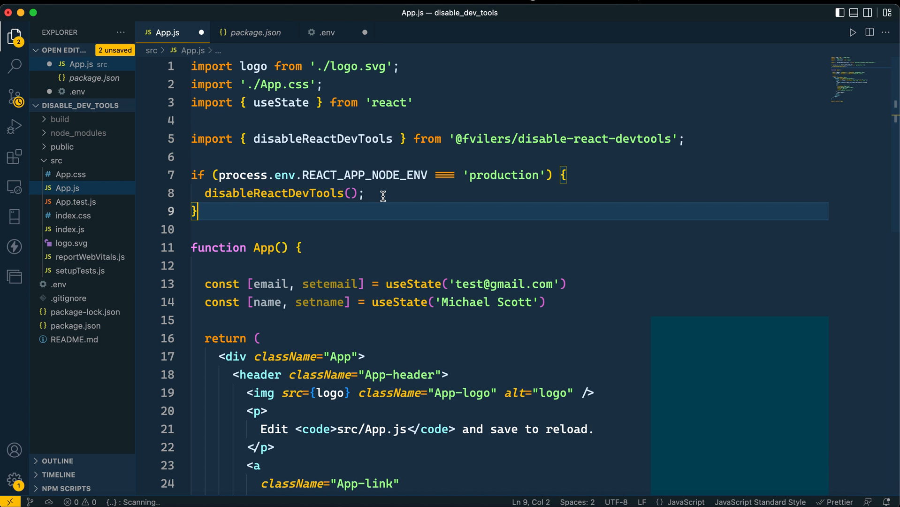
- Look over the disableReactDevTools() call and its production check, then save App.js
drag(364, 193, 204, 193)
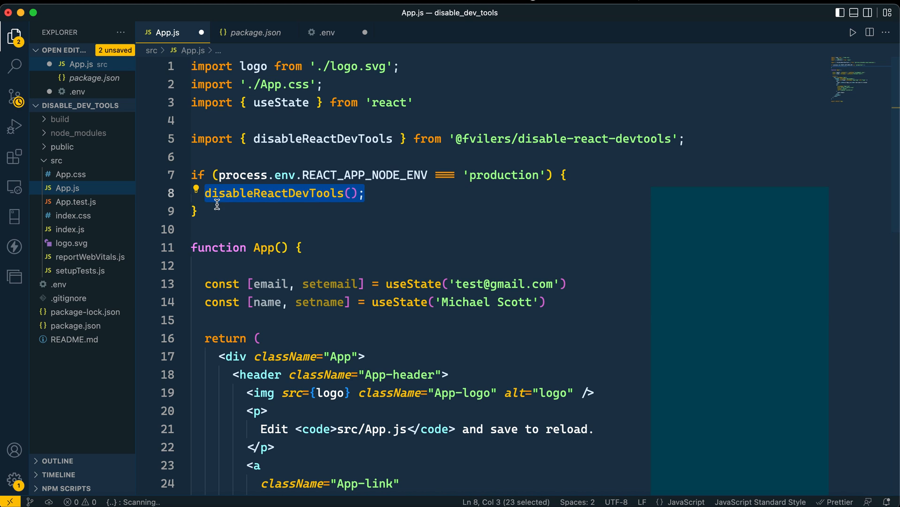
click(205, 193)
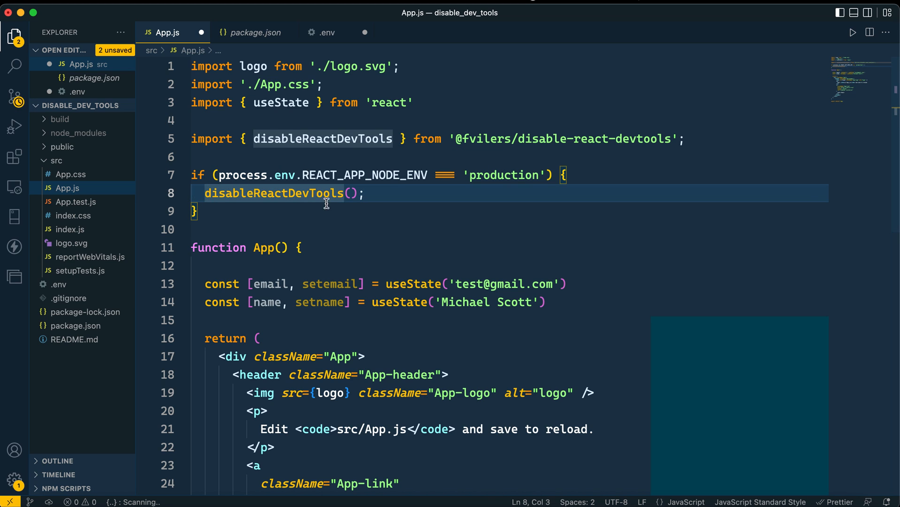
key(Down)
drag(257, 214, 179, 151)
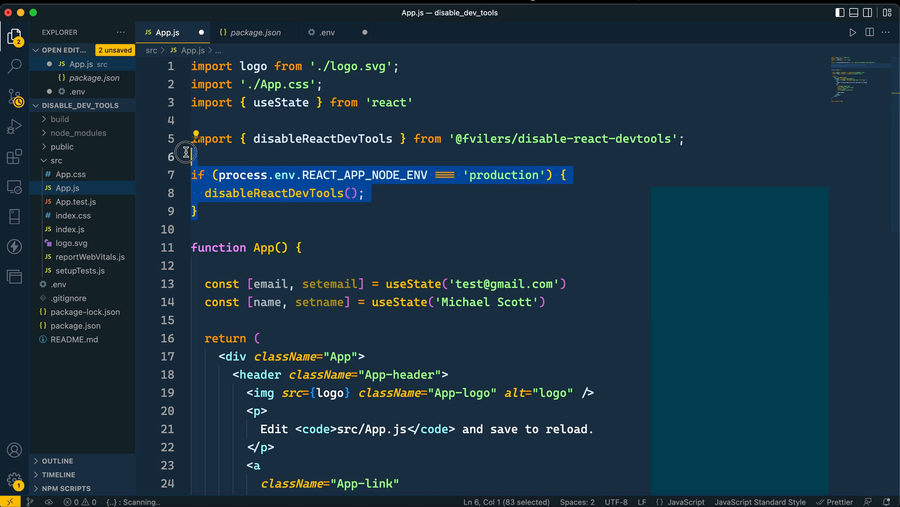
click(248, 207)
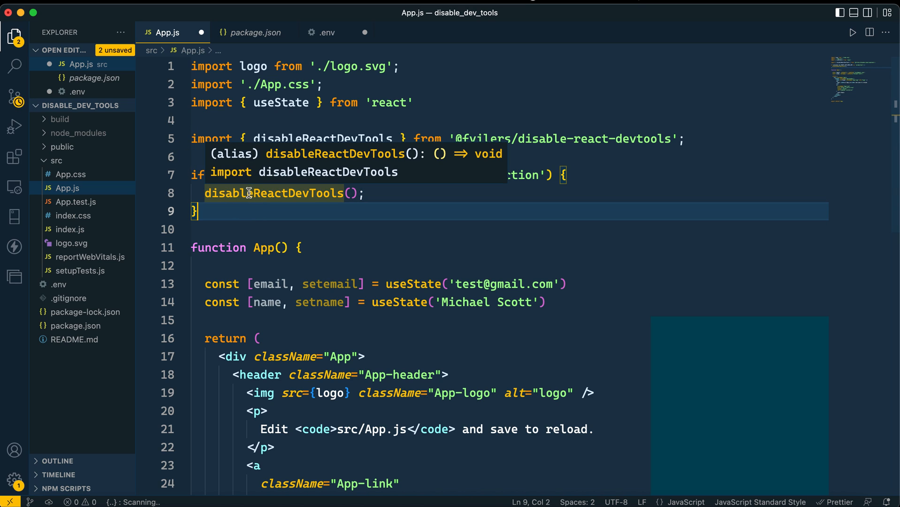
click(390, 195)
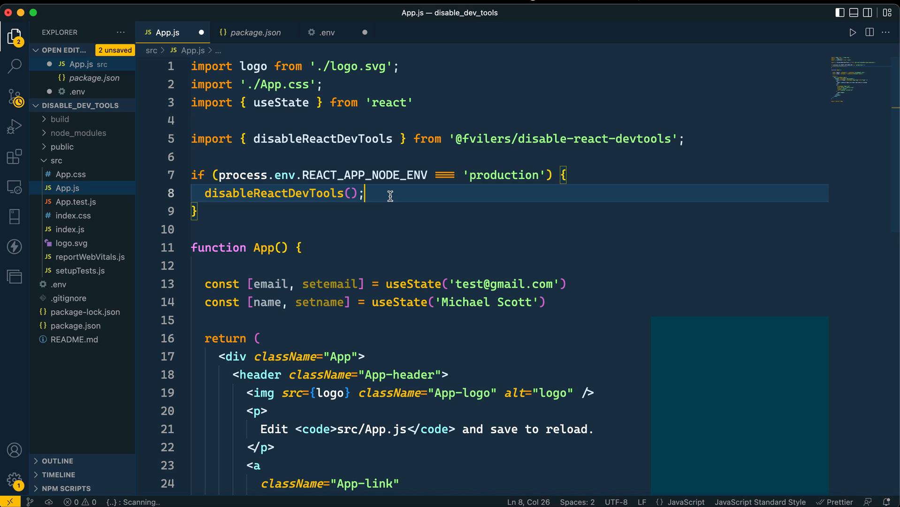
key(super+s)
- Run npm run build in Terminal and wait for the fresh production build to finish
key(super+Tab)
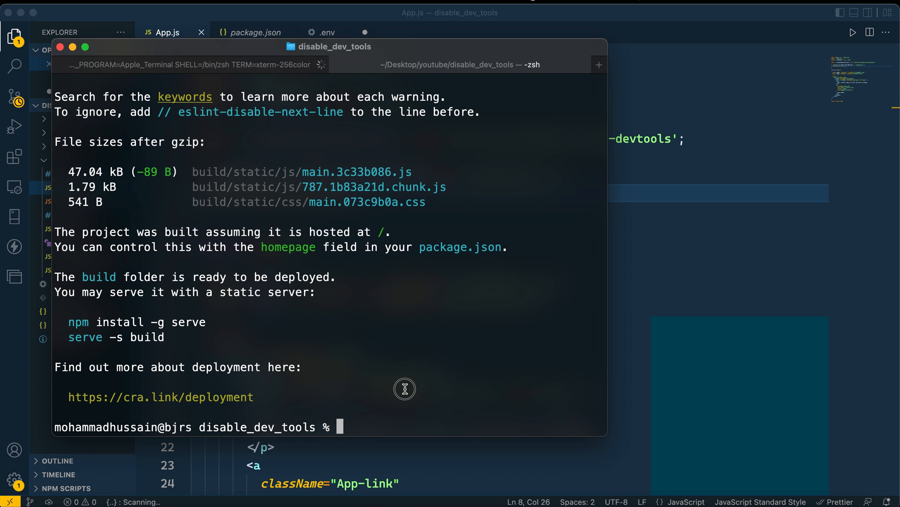
key(Up)
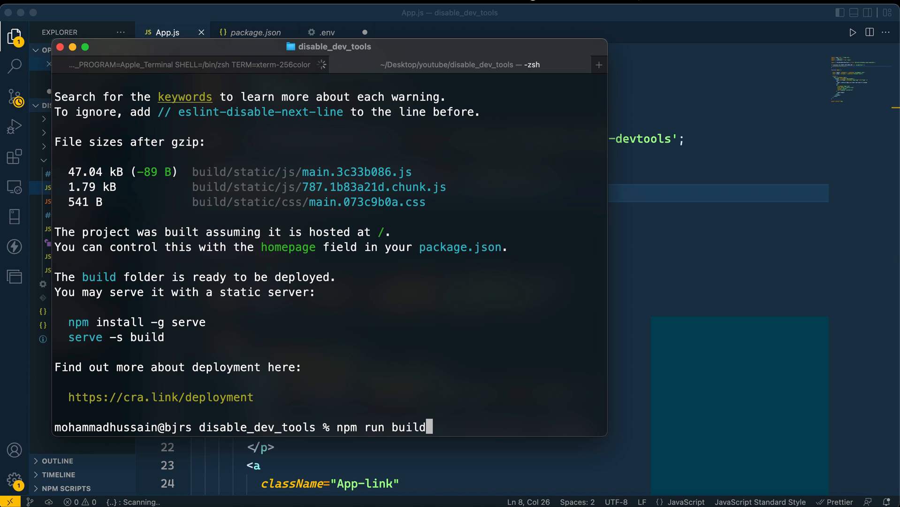
key(Return)
key(super+Tab)
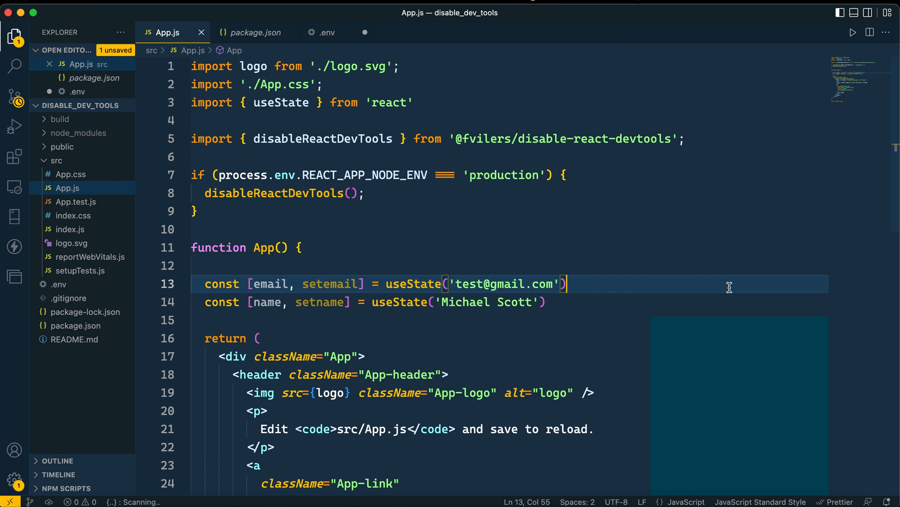
click(393, 504)
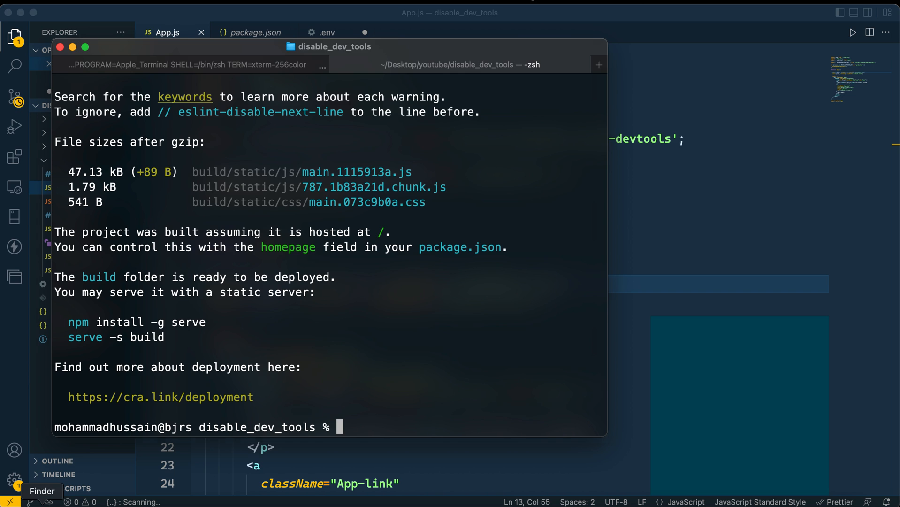
click(50, 501)
- Drag the freshly built build folder from Finder onto Netlify's Deploys drop zone
click(727, 422)
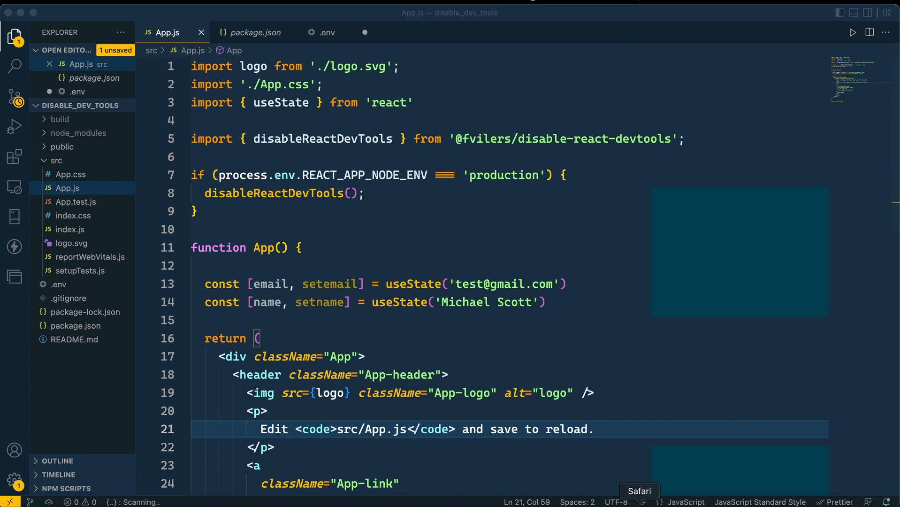
key(super+Tab)
click(225, 45)
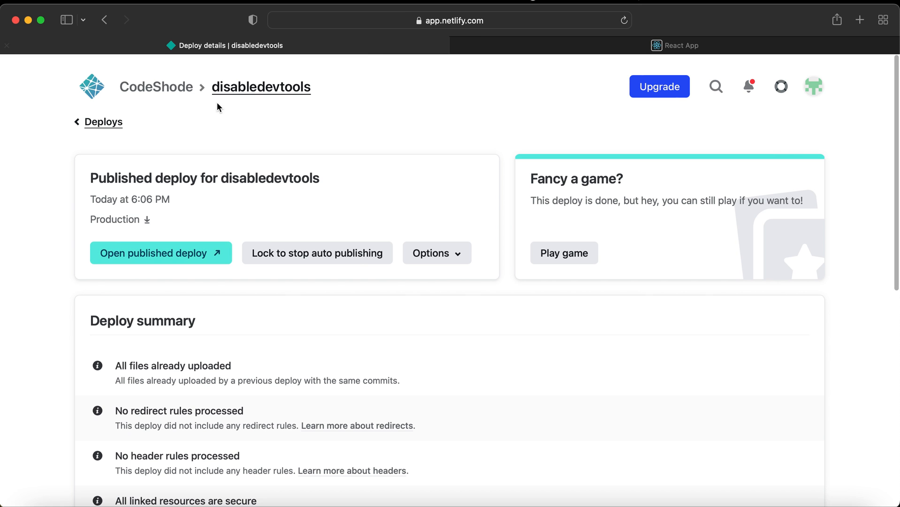
click(112, 121)
scroll(452, 303, down, 8)
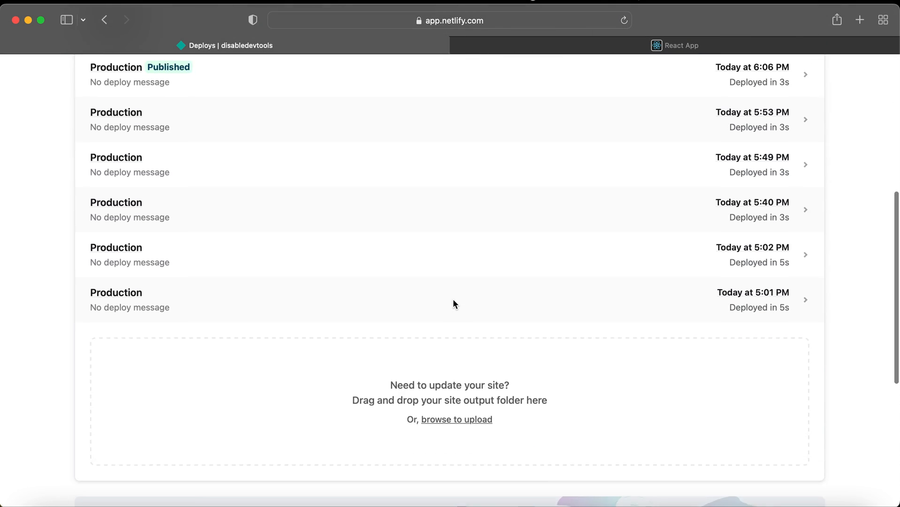
click(42, 491)
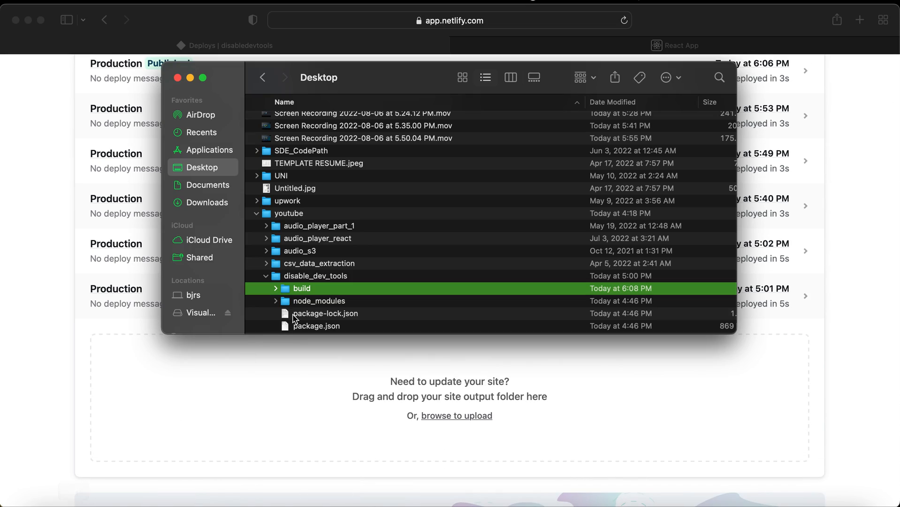
click(301, 288)
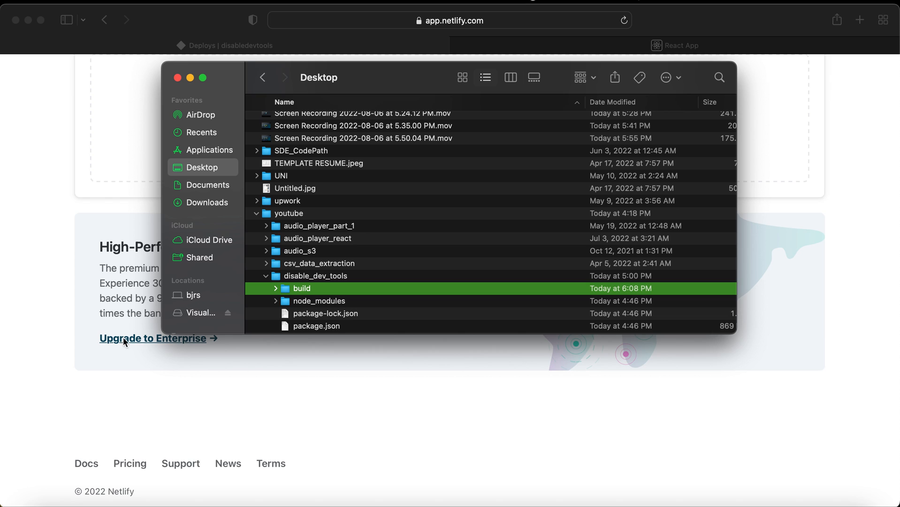
drag(295, 289, 127, 132)
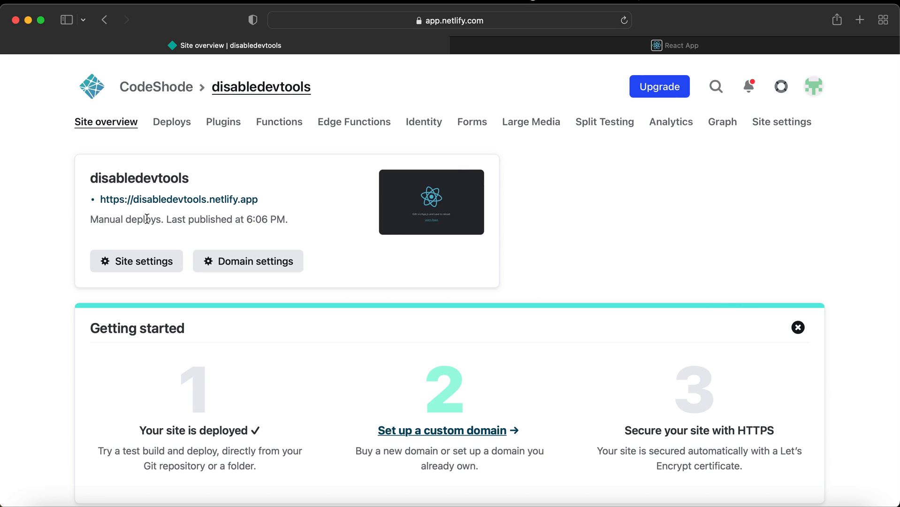
- Open the new 6:09 PM production deploy's summary and launch its published live site
click(169, 129)
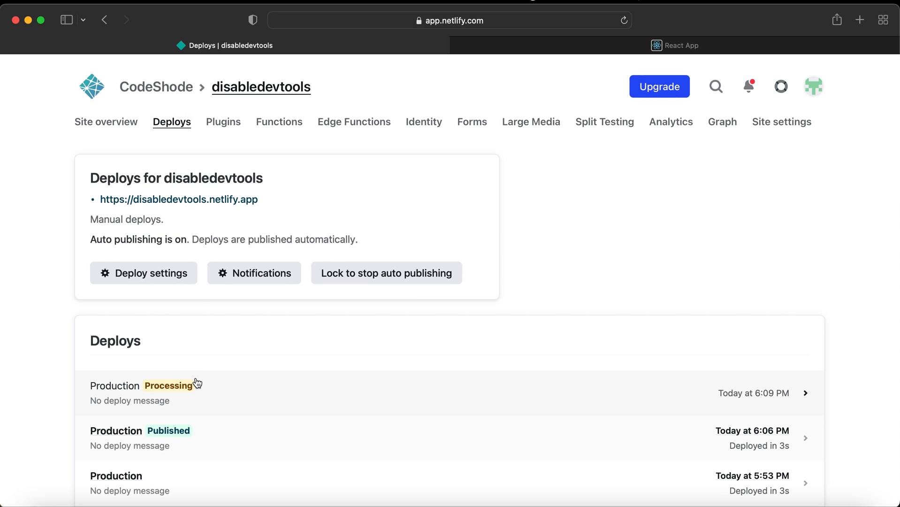
click(214, 386)
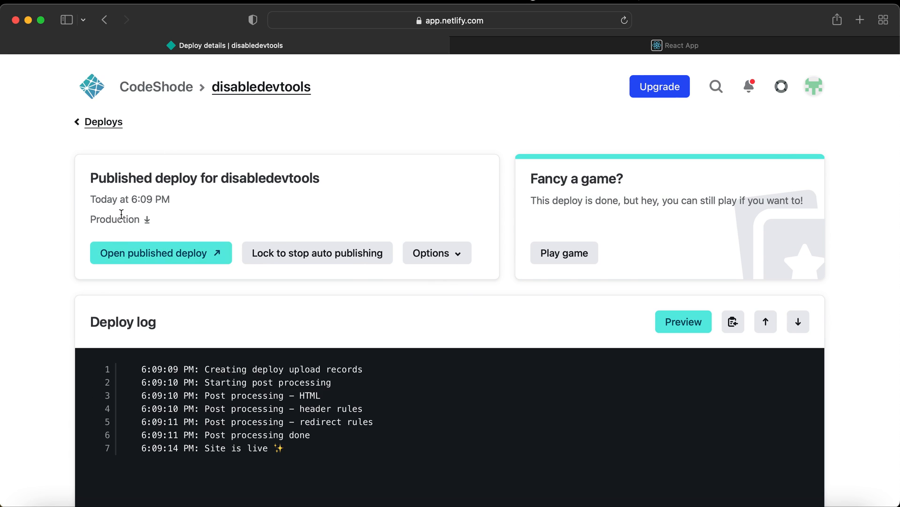
click(103, 122)
click(229, 393)
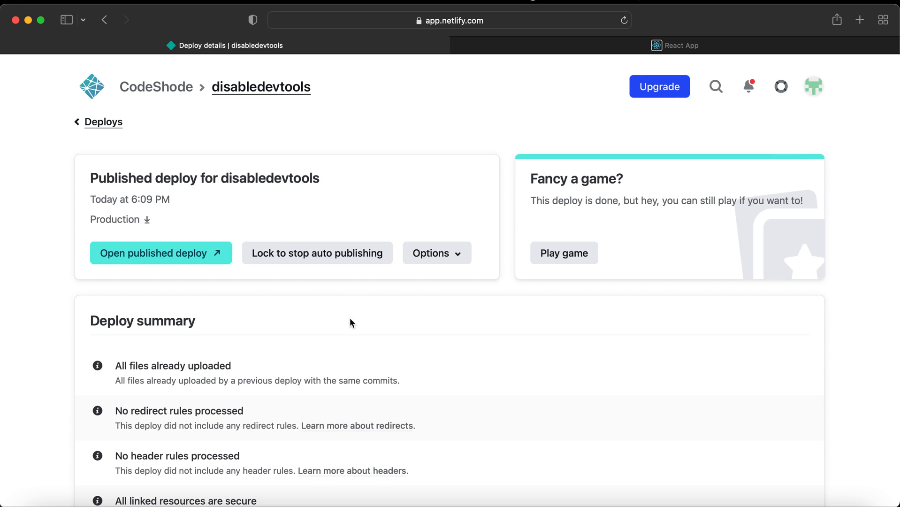
click(218, 253)
- Load the new deploy's copied address in Google Chrome's address bar
click(450, 21)
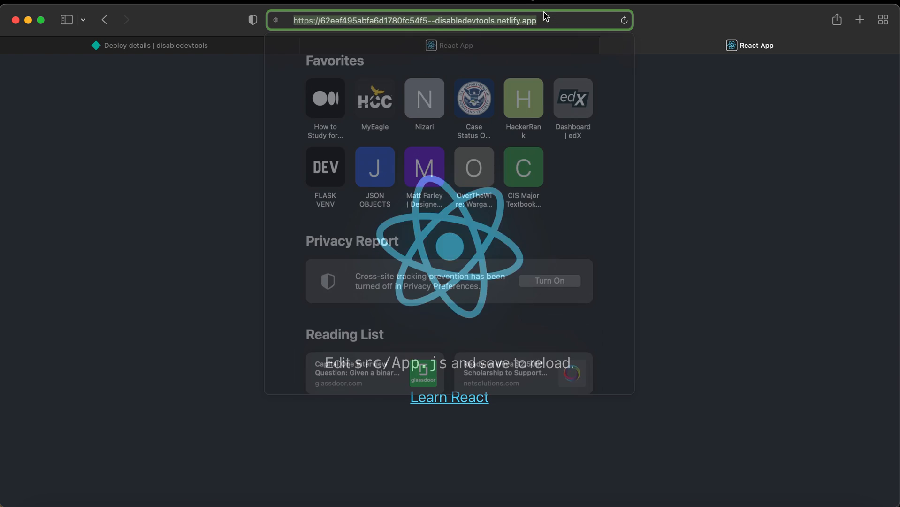
click(671, 503)
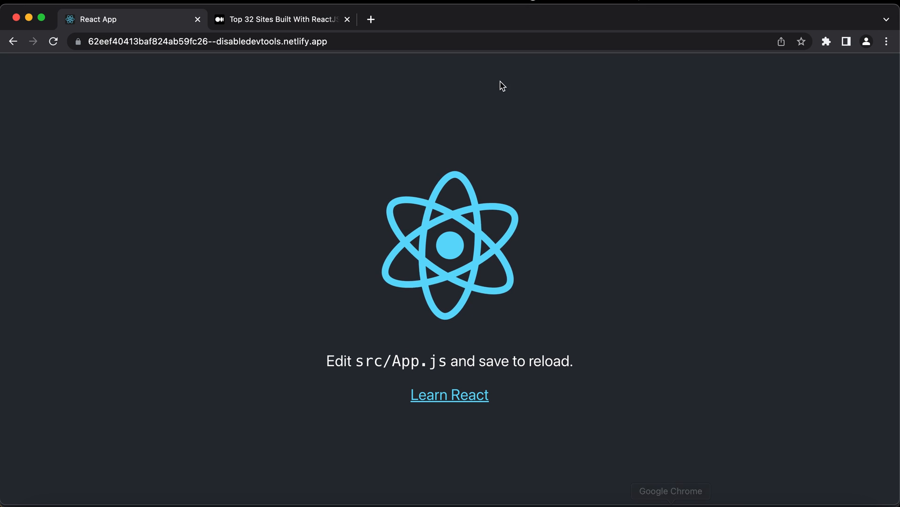
click(459, 42)
text(https://62eef495abfa6d1780fc54f5--disabledevtools.netlify.app)
key(Return)
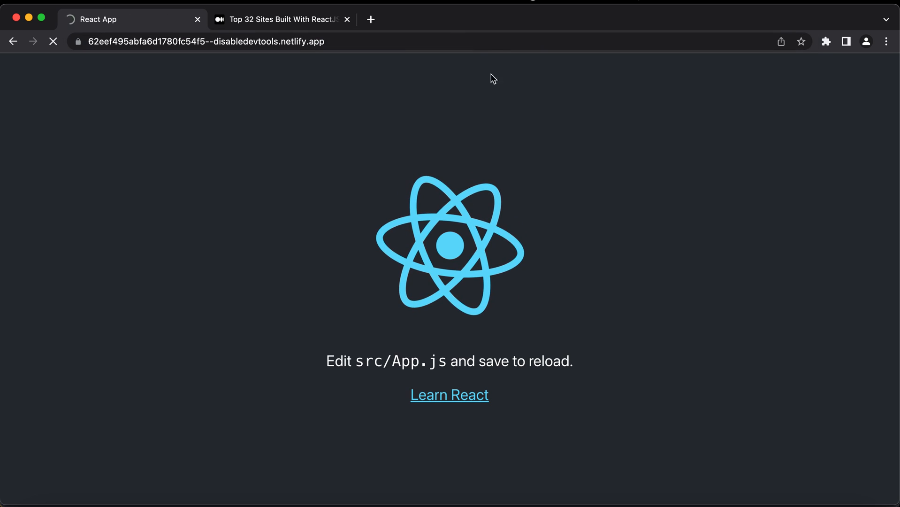
- Inspect the live page in developer tools, which show no React DevTools tabs
right_click(510, 157)
click(562, 332)
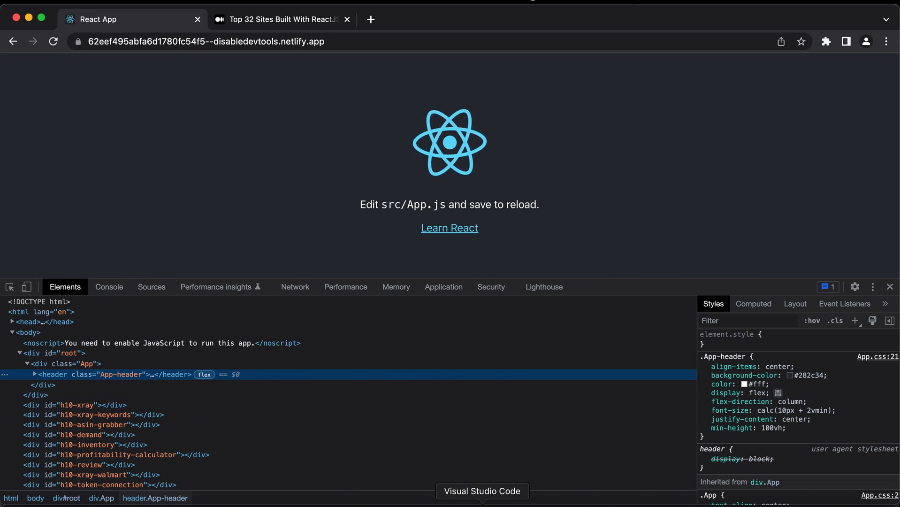
click(476, 502)
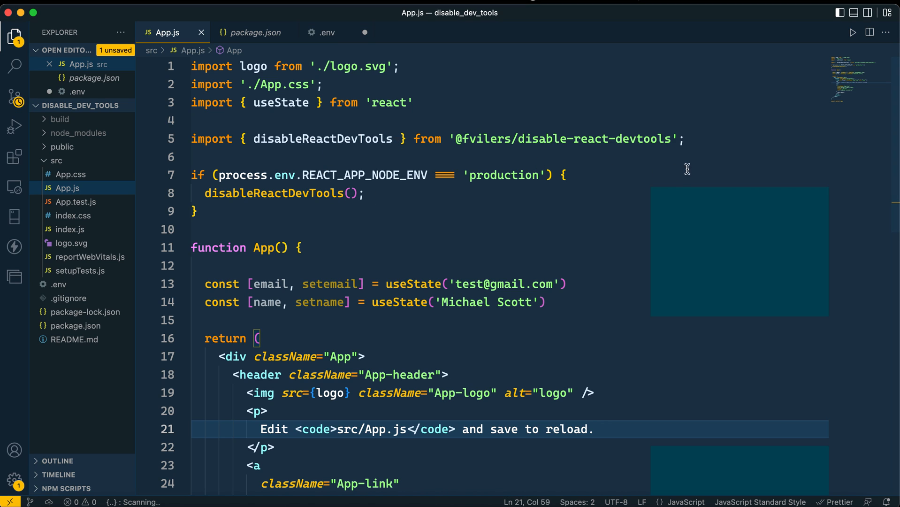
- Review the disableReactDevTools import and production-only call above the component in App.js
drag(706, 138, 128, 140)
click(309, 156)
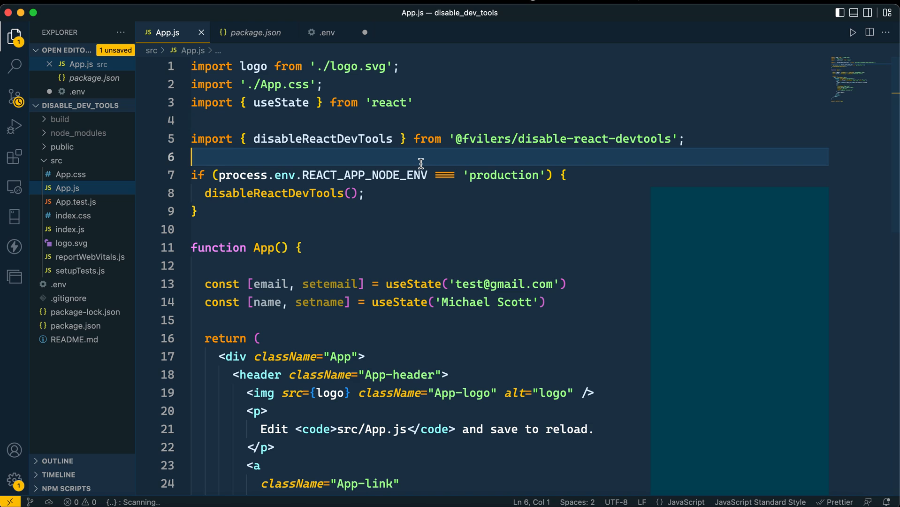
click(414, 226)
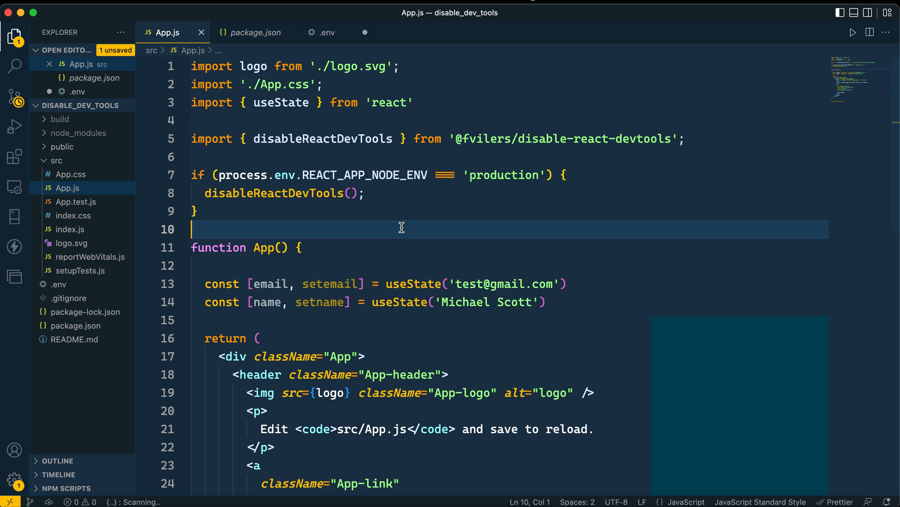
scroll(450, 250, down, 2)
scroll(450, 249, down, 2)
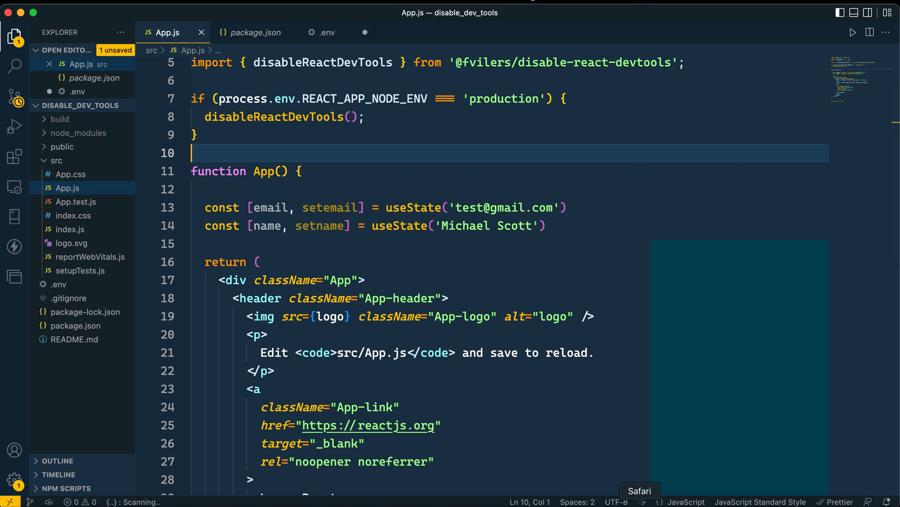
click(492, 379)
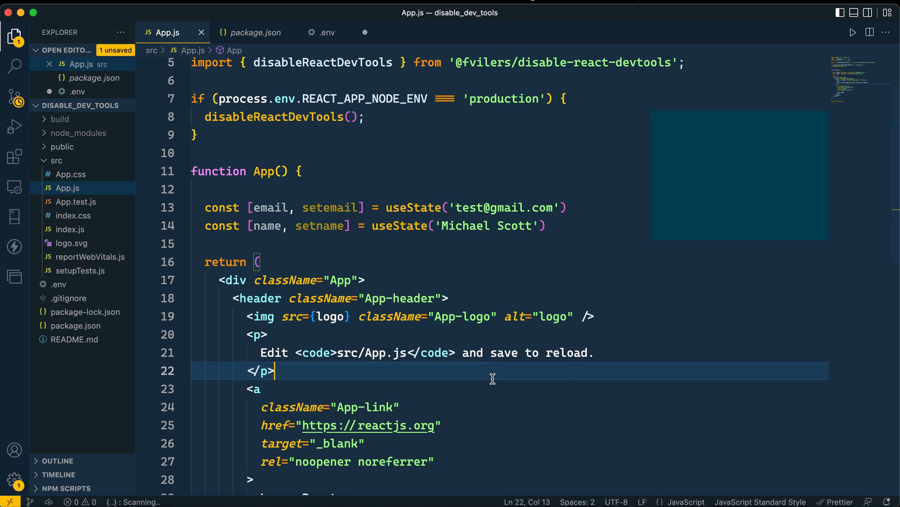
click(491, 255)
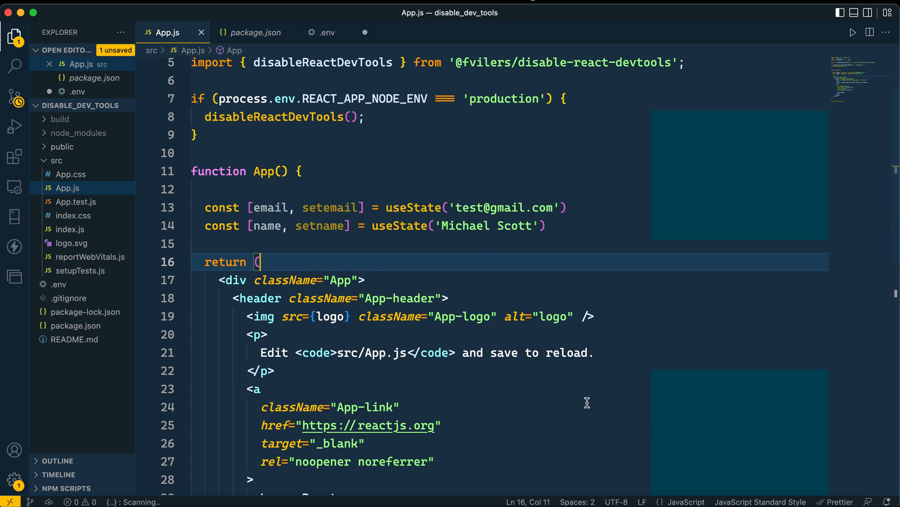